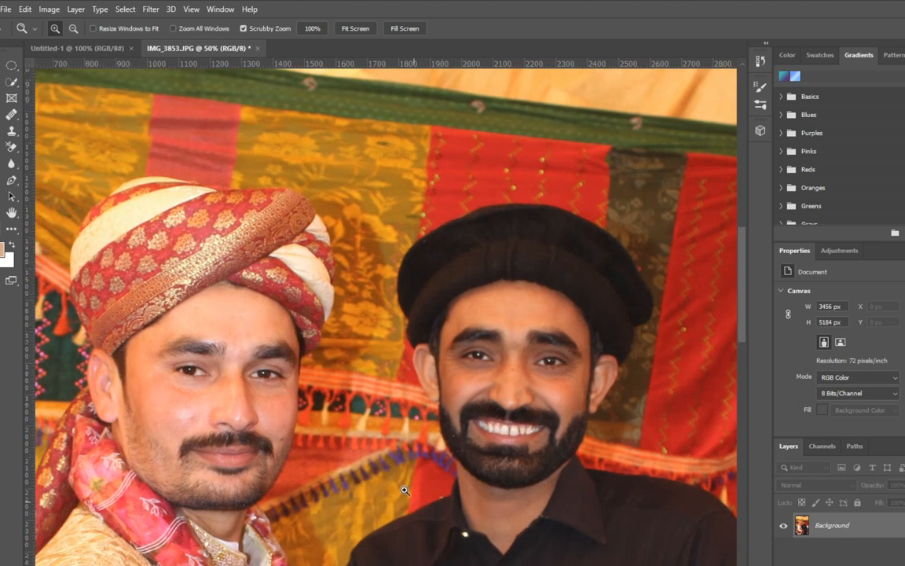
click(410, 475)
drag(518, 492, 610, 501)
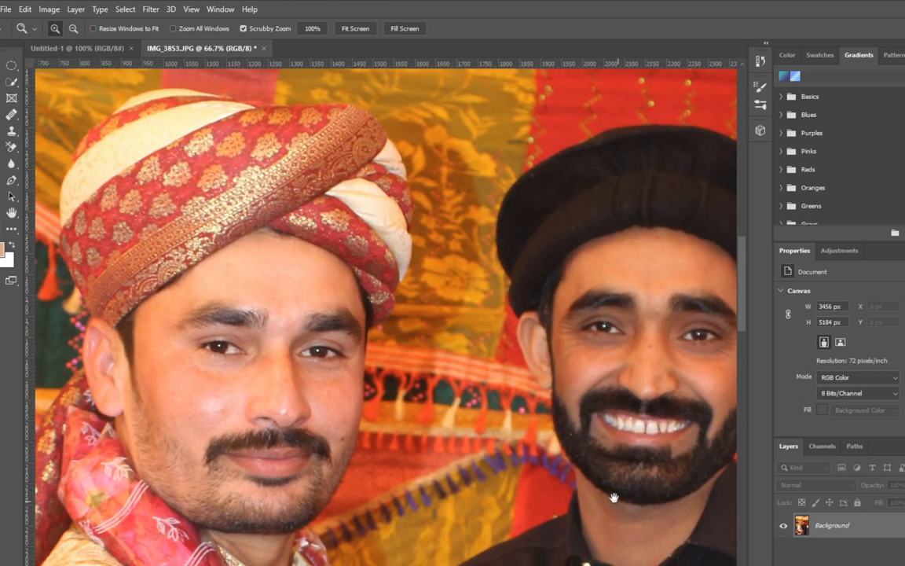
drag(463, 442, 410, 412)
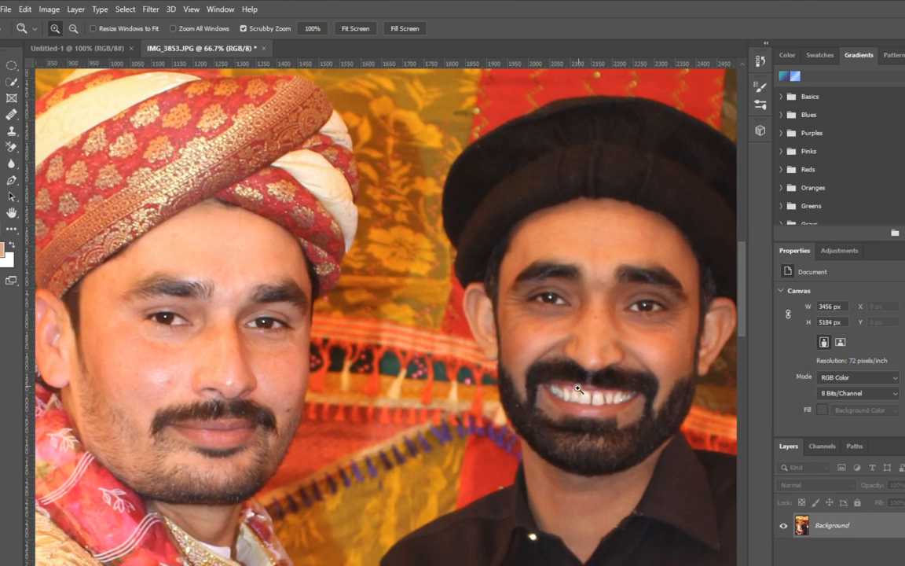
drag(428, 481, 534, 507)
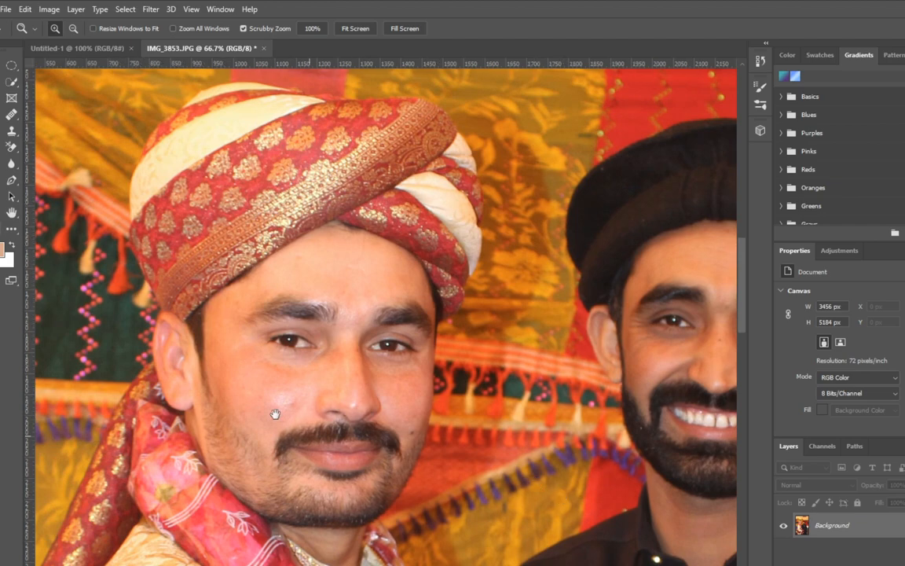
drag(247, 373, 110, 353)
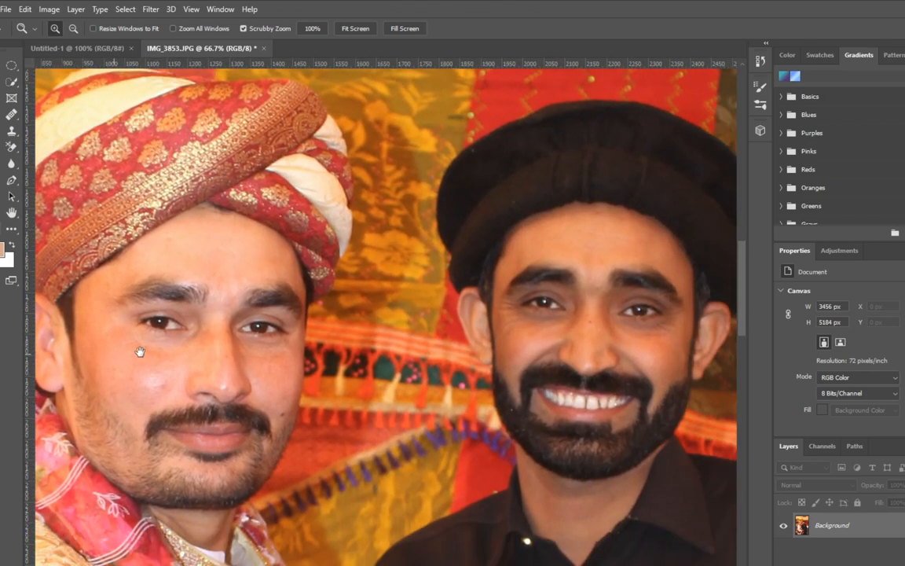
Unlock the Background layer and duplicate it as Layer 0 copy within IMG_3853.JPG
click(904, 525)
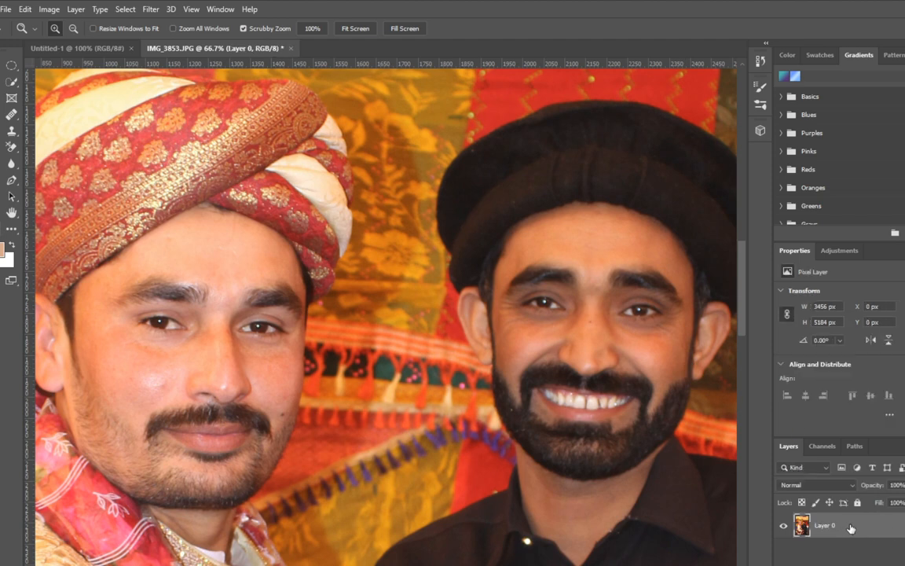
right_click(805, 519)
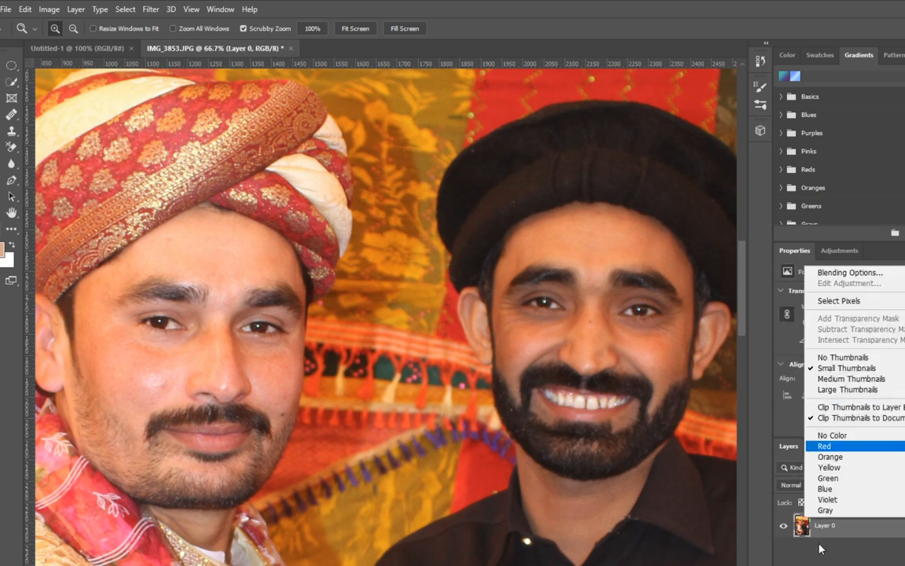
right_click(825, 528)
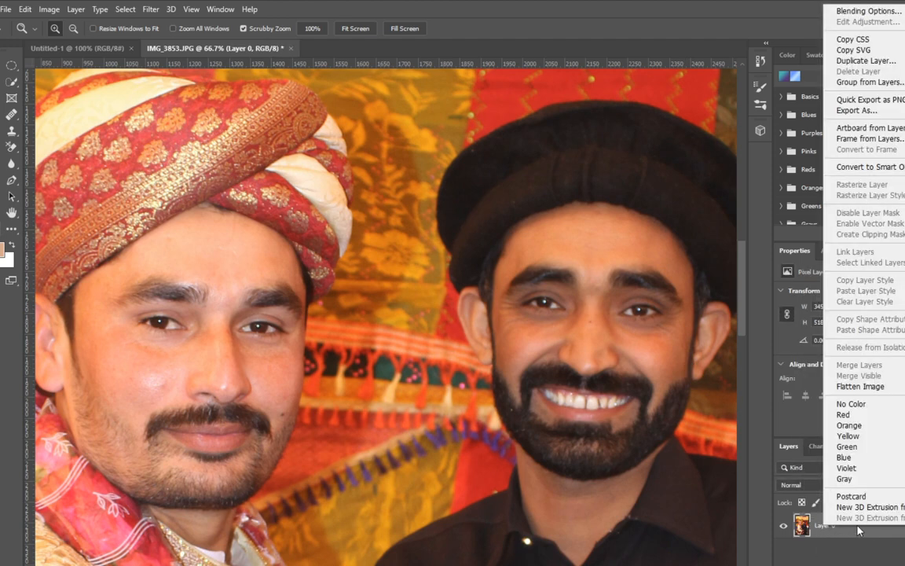
click(865, 61)
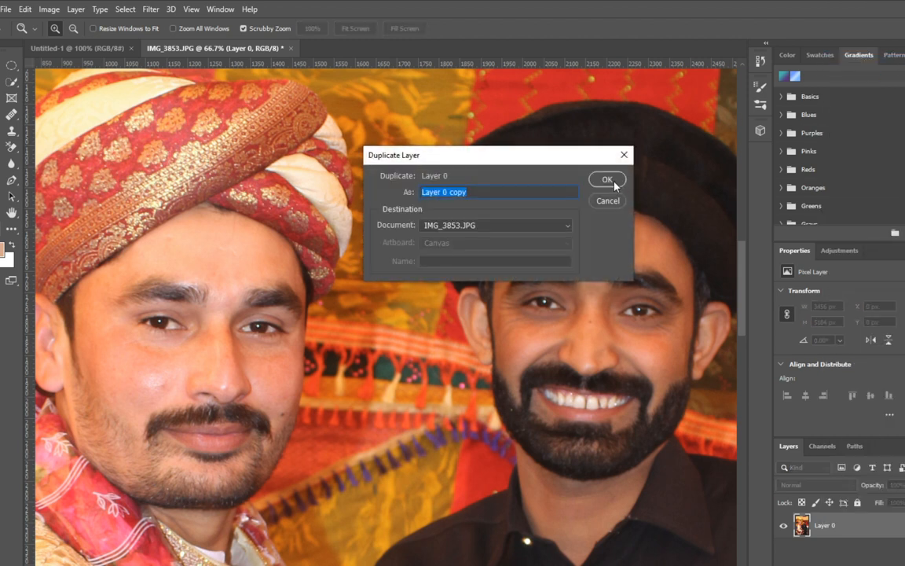
click(611, 181)
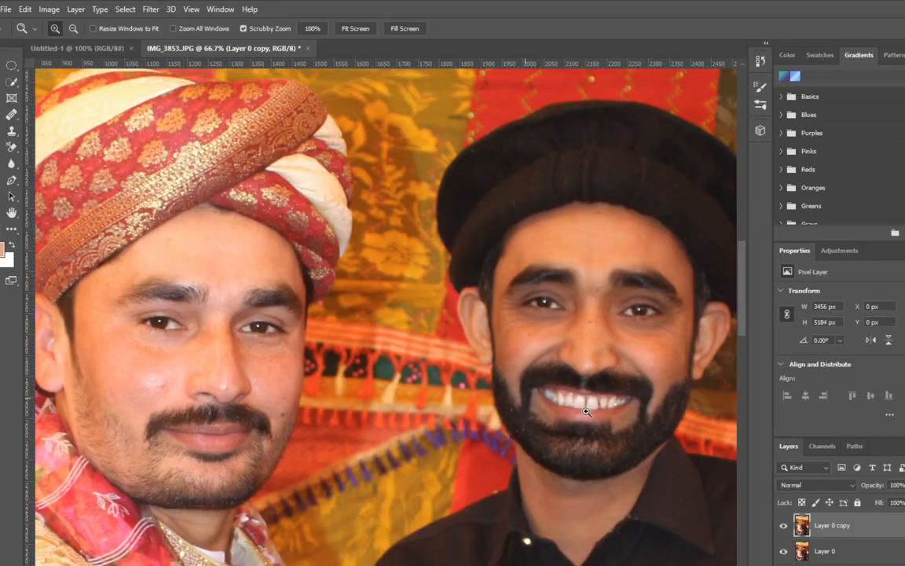
drag(157, 354, 231, 335)
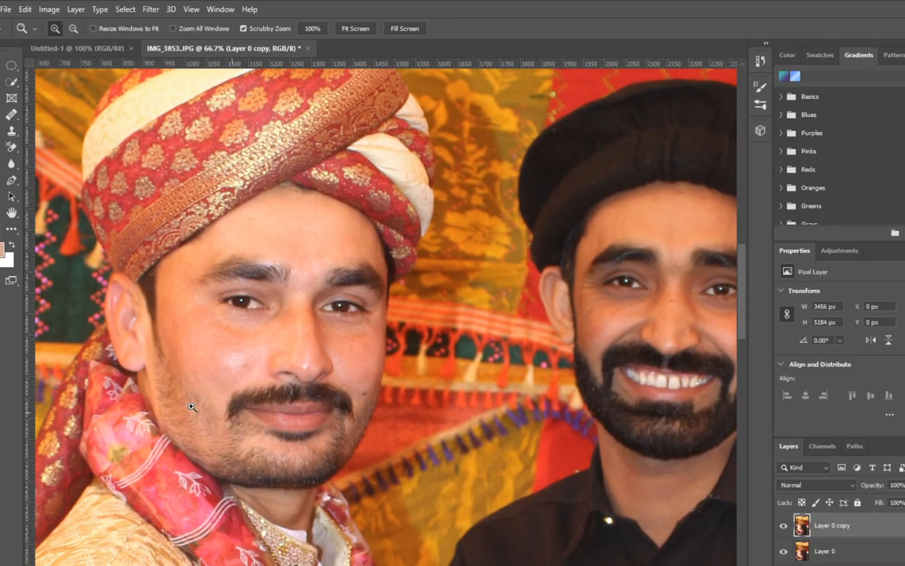
scroll(503, 382, right, 5)
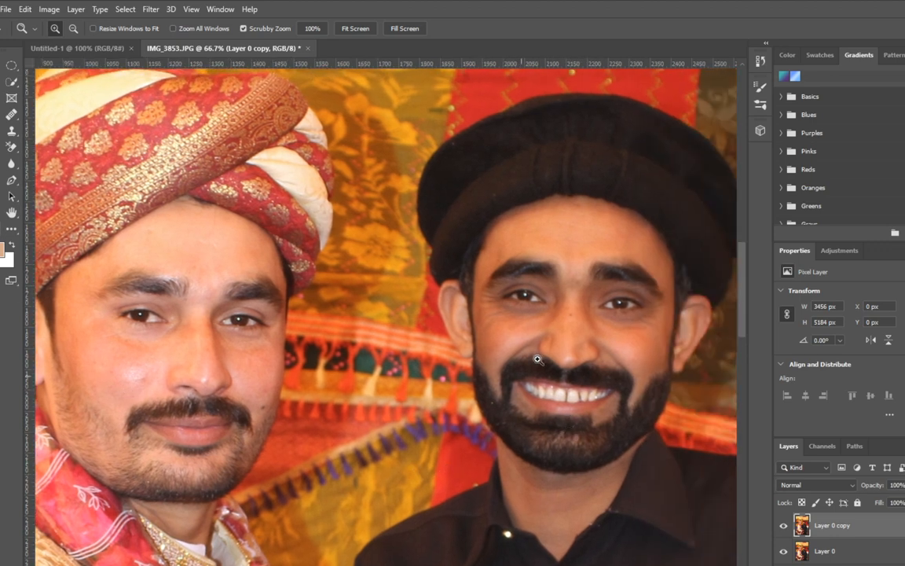
scroll(564, 421, right, 5)
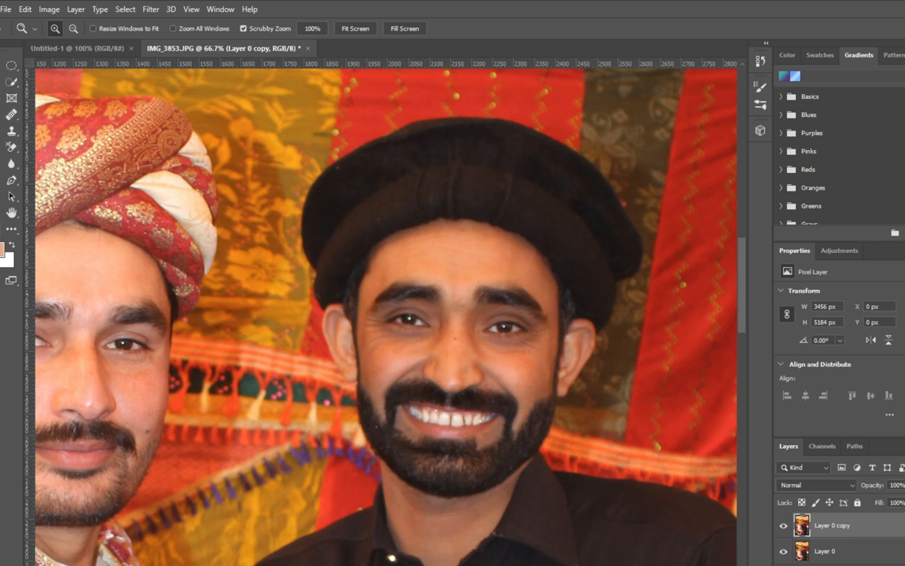
click(149, 9)
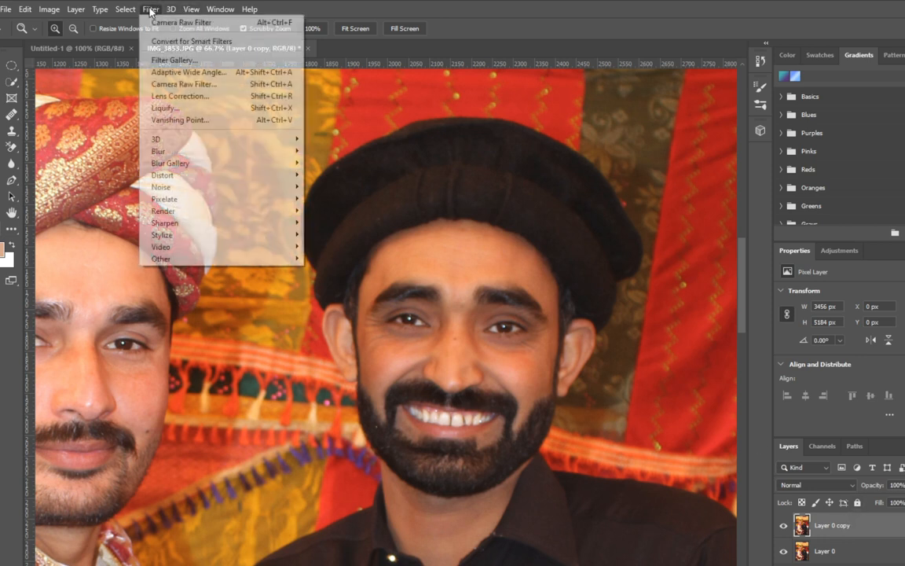
click(227, 308)
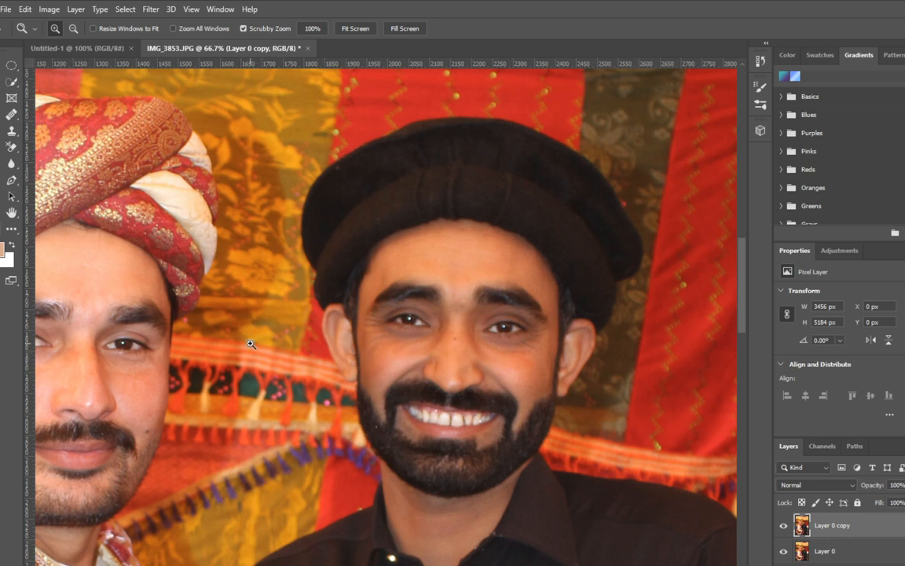
Retouch the small skin blemishes on both men's faces with the Healing Brush on the duplicated layer
key(j)
drag(255, 346, 480, 381)
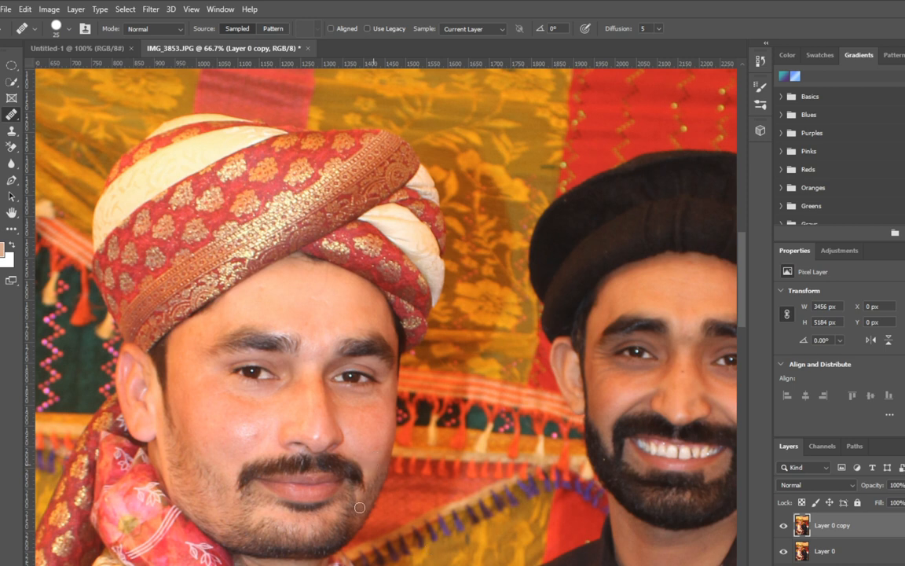
drag(360, 508, 330, 503)
click(255, 437)
drag(293, 401, 227, 419)
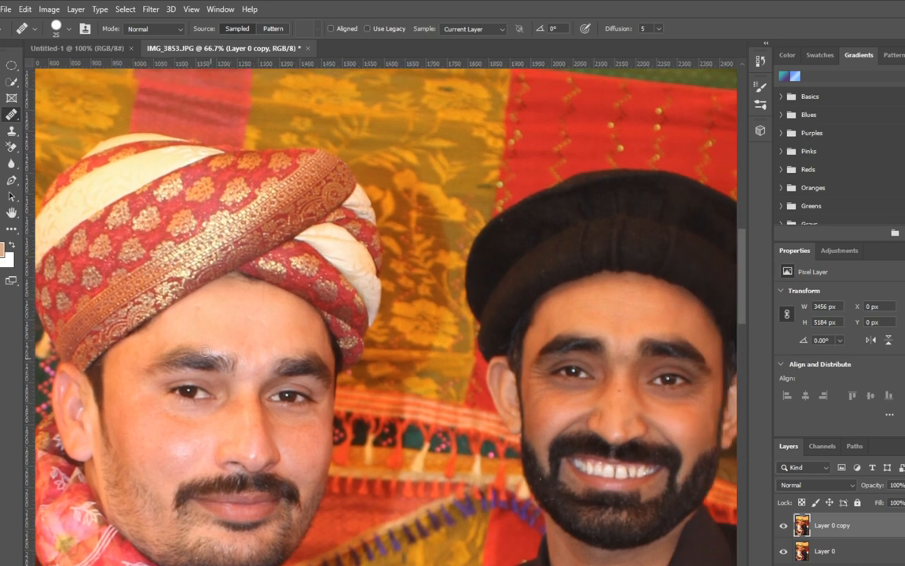
scroll(446, 430, right, 5)
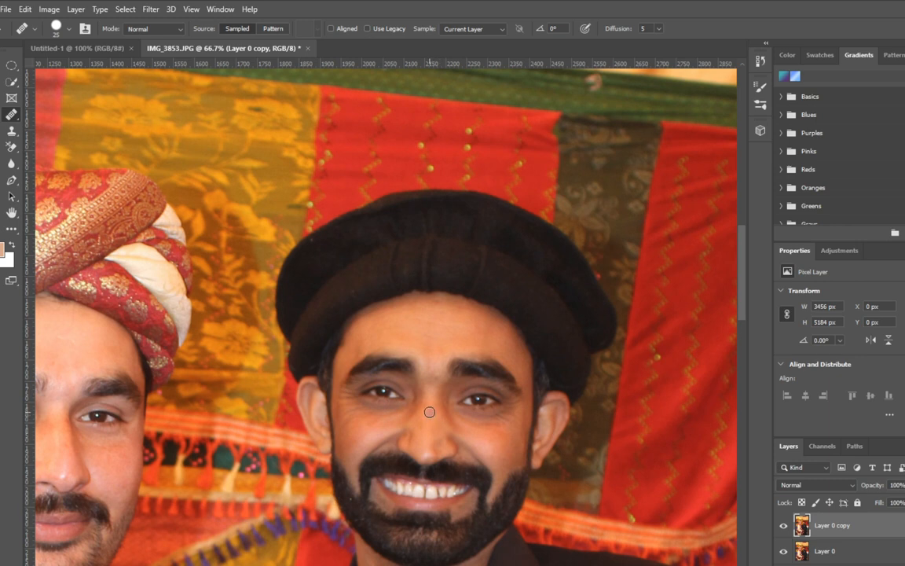
click(386, 373)
scroll(468, 440, down, 1)
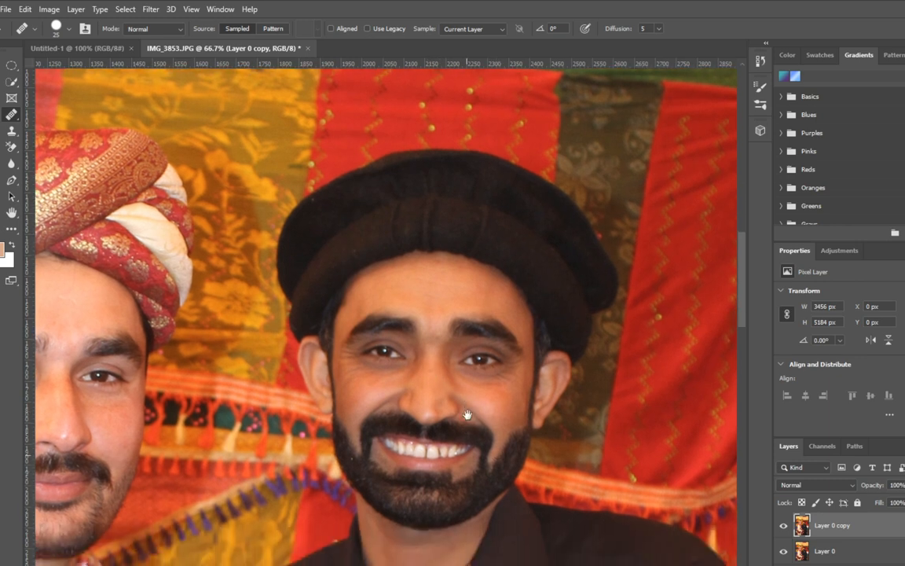
drag(467, 415, 538, 423)
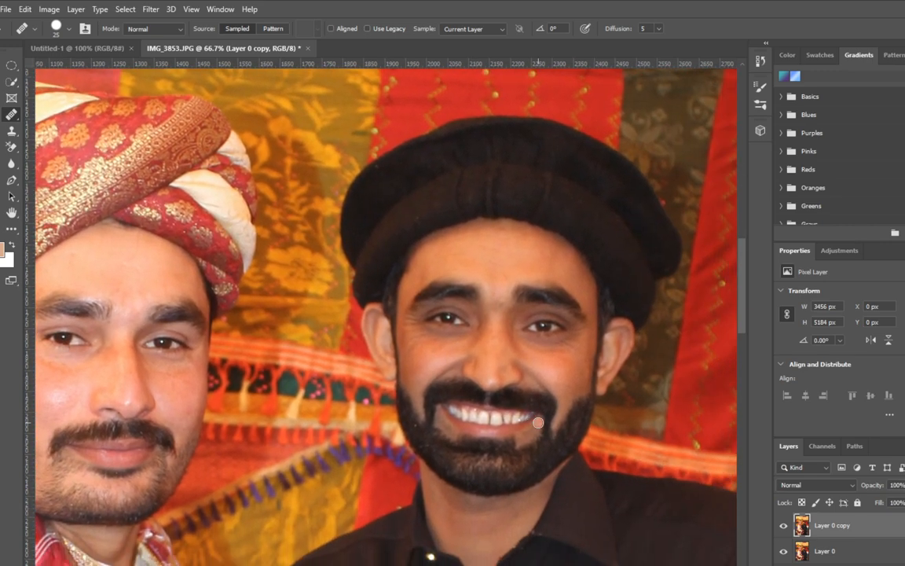
Open the Camera Raw Filter on the Layer 0 copy layer
key(ctrl+minus)
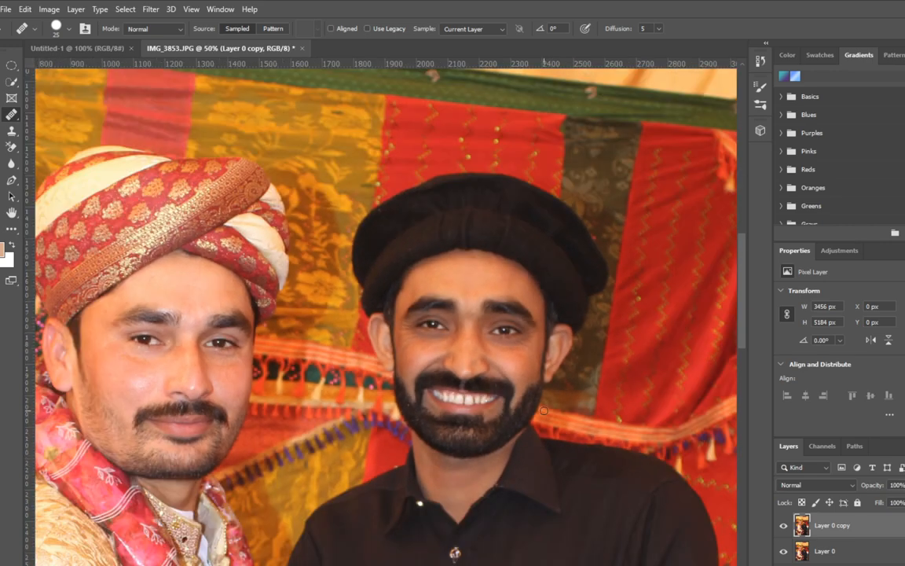
mouse_move(501, 483)
mouse_down()
mouse_move(537, 428)
mouse_move(560, 467)
mouse_move(572, 467)
mouse_up()
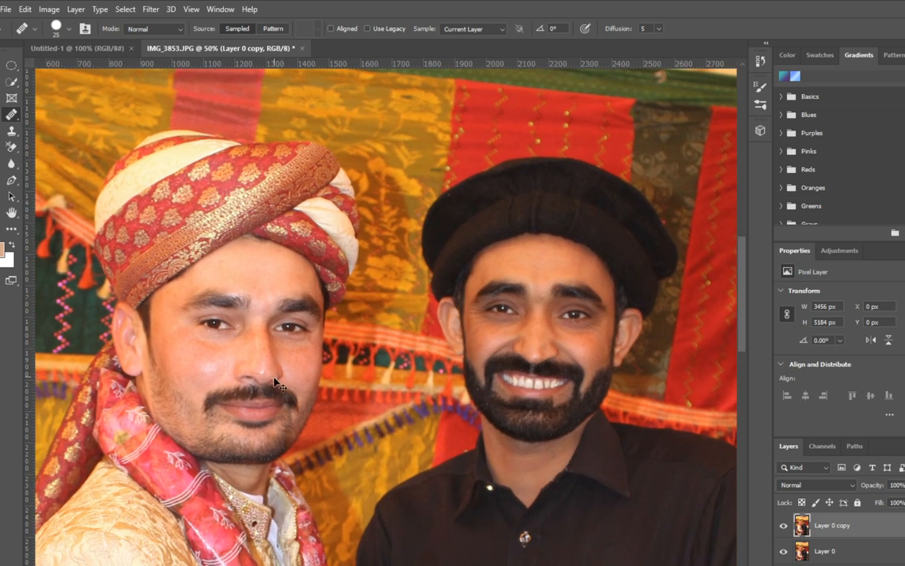
key(ctrl+plus)
drag(314, 415, 449, 435)
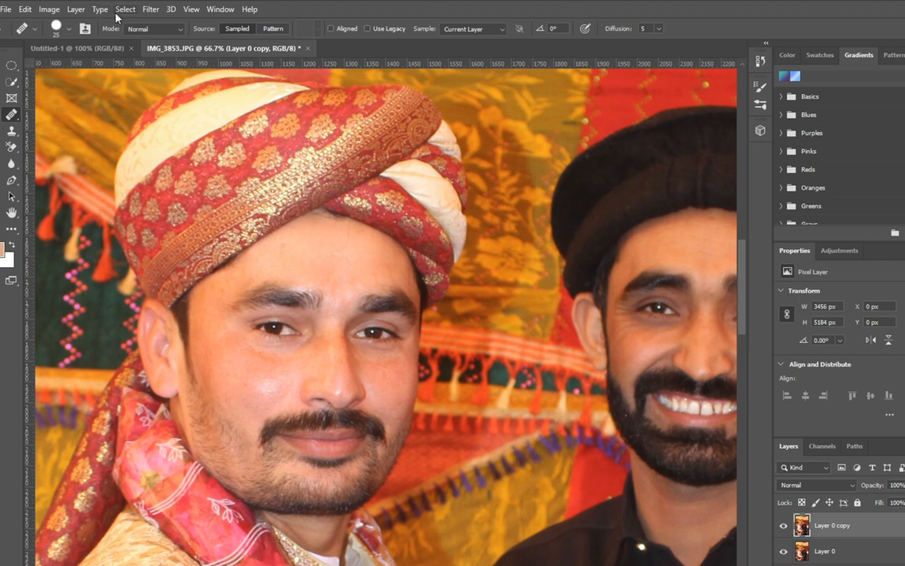
click(148, 9)
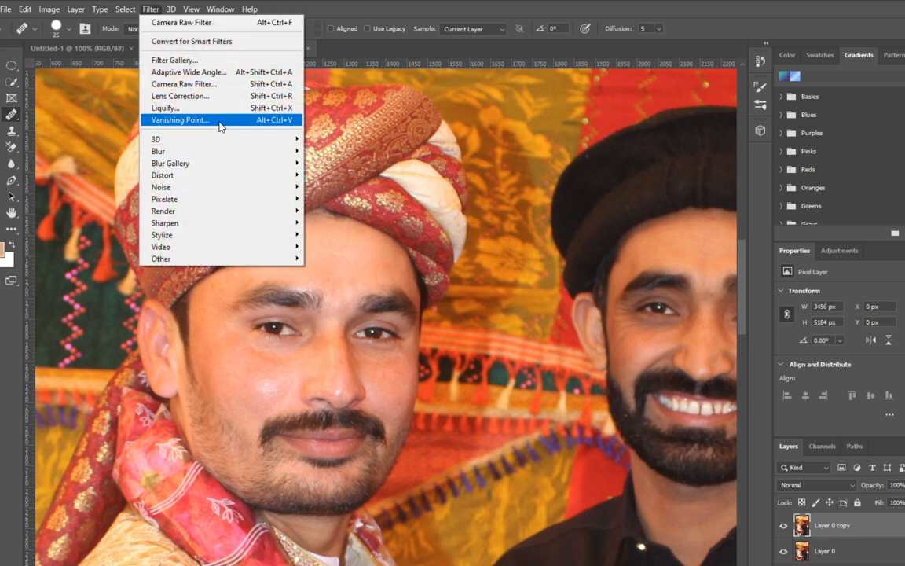
click(201, 84)
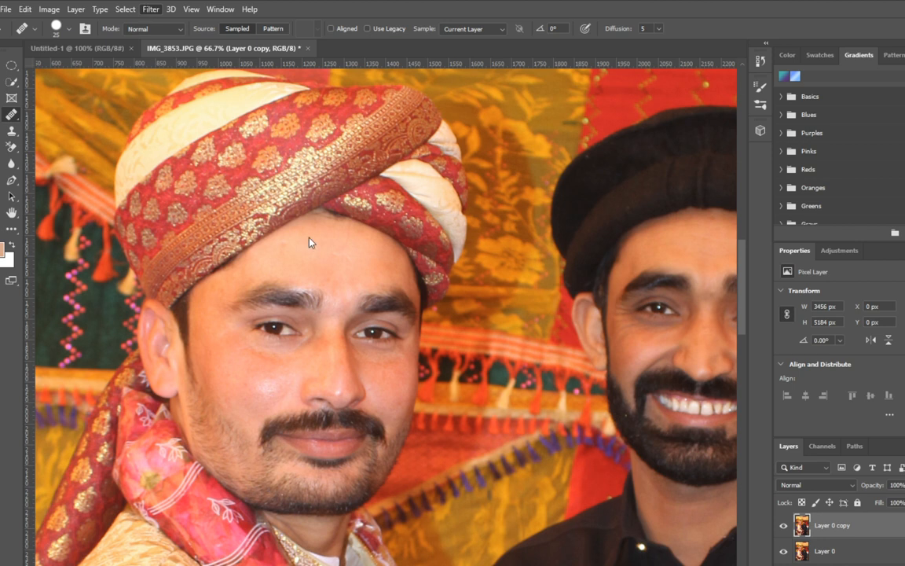
right_click(627, 565)
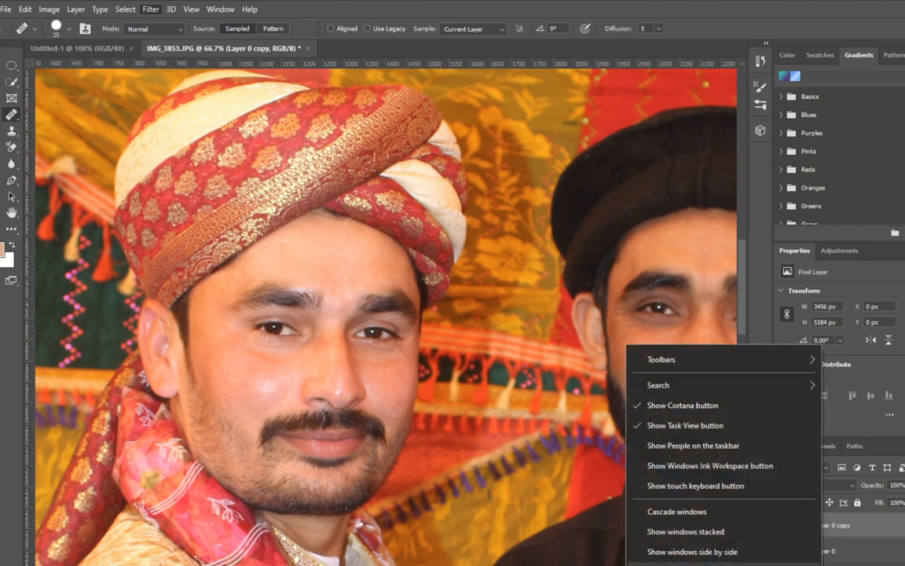
click(703, 404)
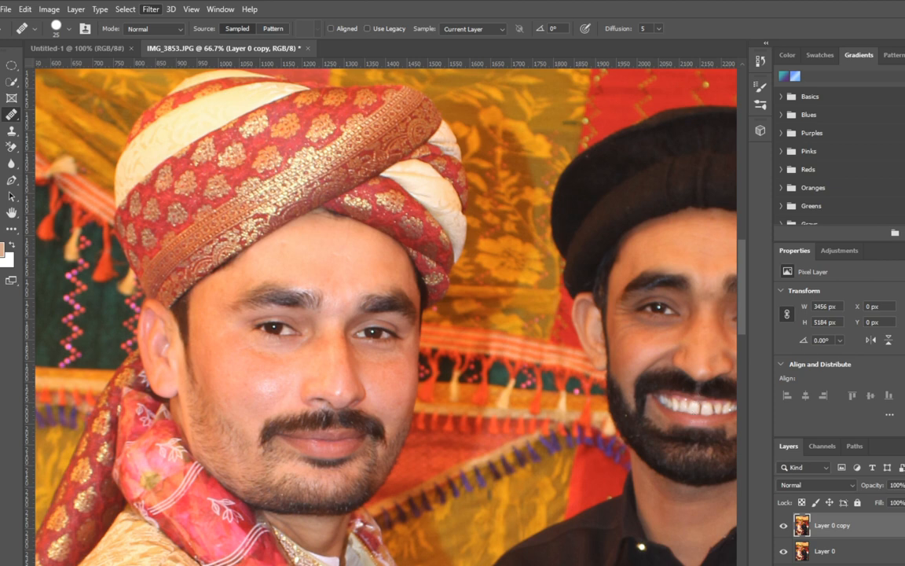
key(ctrl+s)
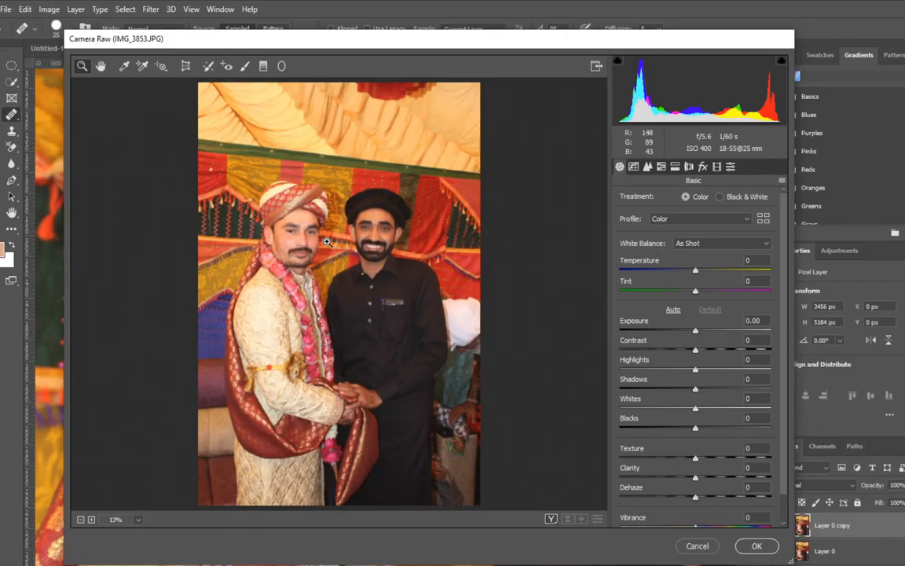
Adjust the photo's white balance to Temperature -8 and Tint +7, judging it on the two men's upper bodies
click(327, 242)
click(327, 242)
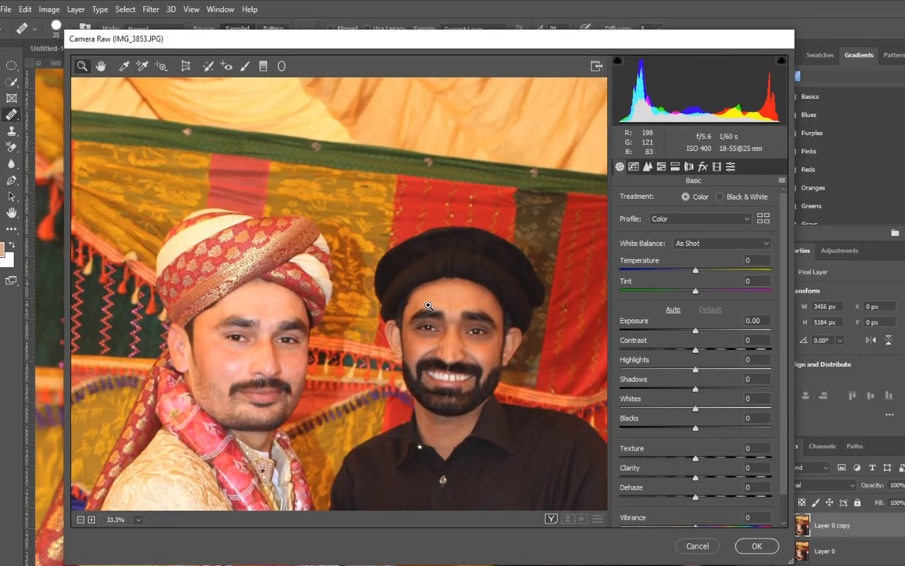
drag(457, 340, 451, 241)
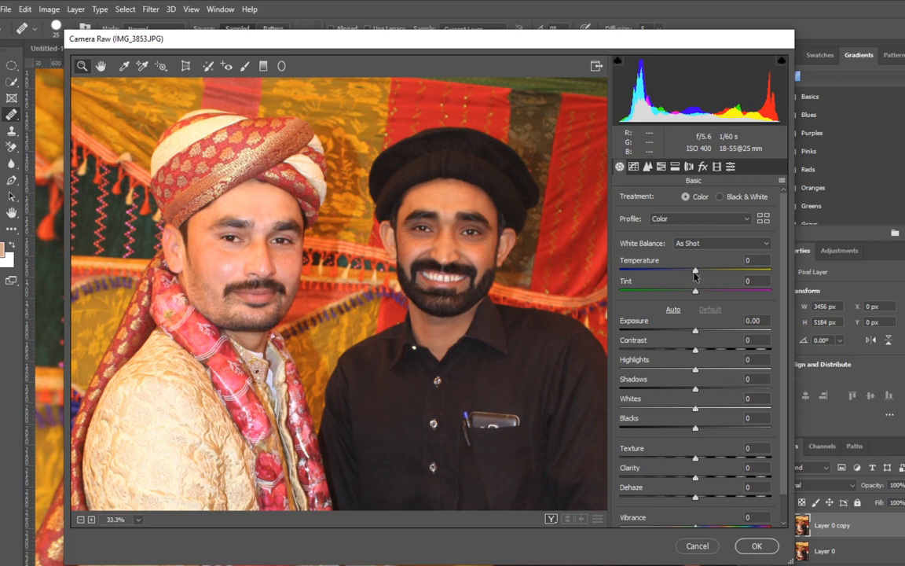
mouse_move(694, 273)
mouse_down()
mouse_move(683, 273)
mouse_move(706, 277)
mouse_move(692, 279)
mouse_up()
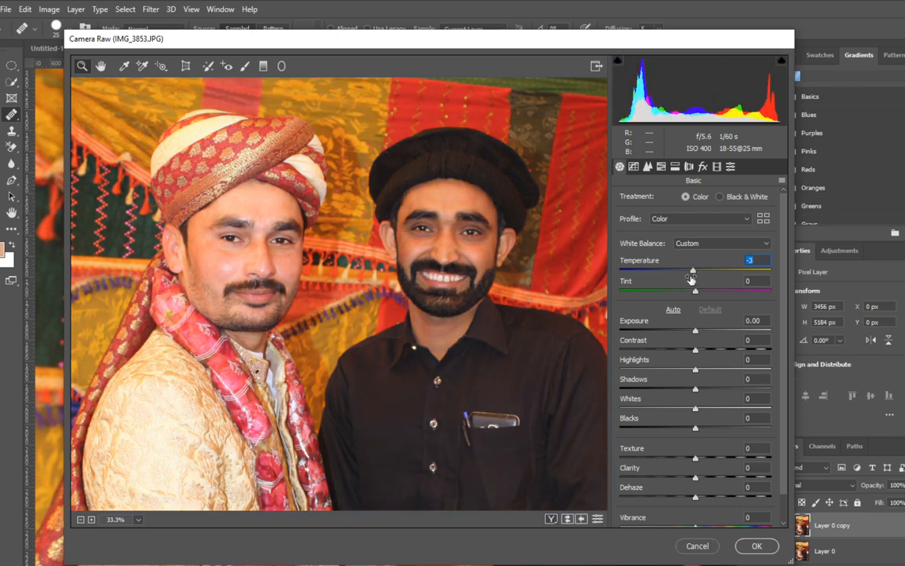
drag(692, 279, 692, 273)
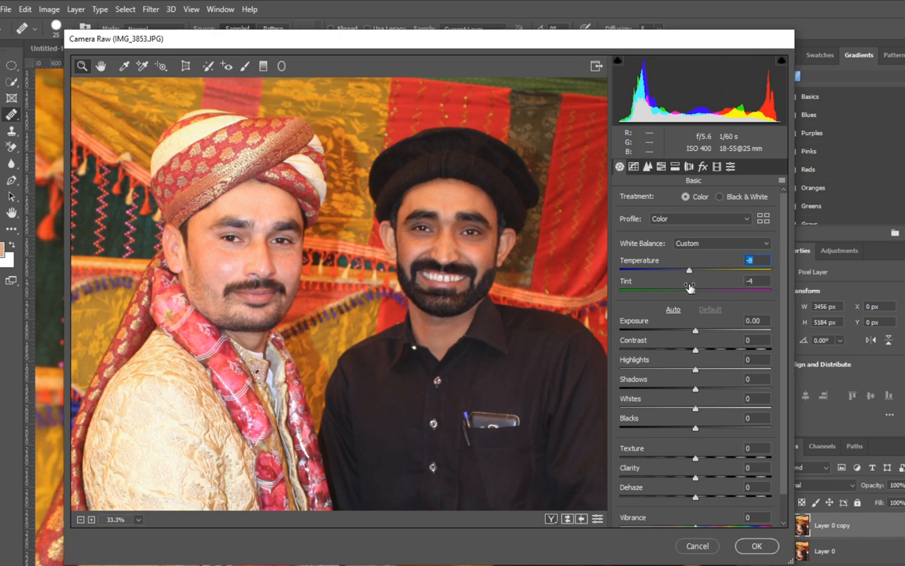
drag(694, 294, 705, 296)
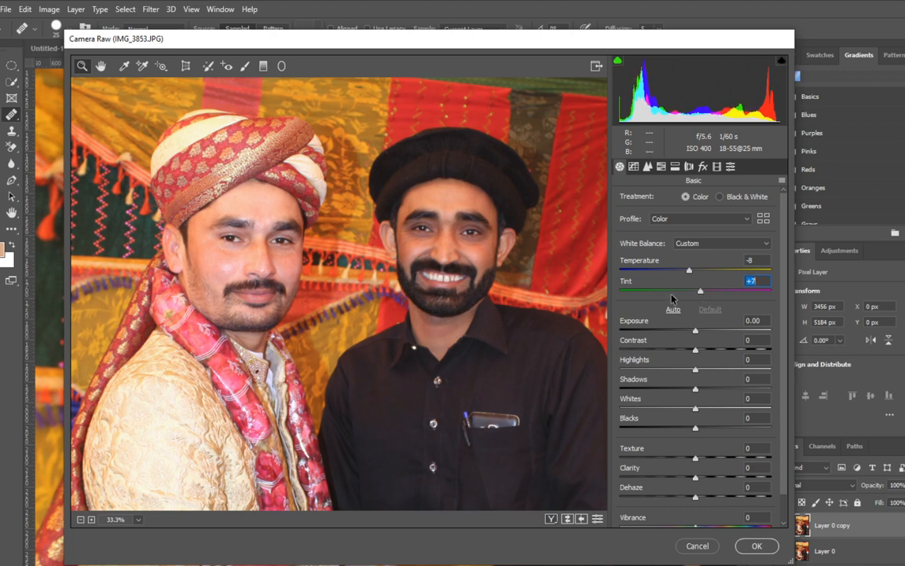
Set the photo's Exposure to +0.15, Contrast to +29 and Shadows to -21
drag(695, 332, 699, 333)
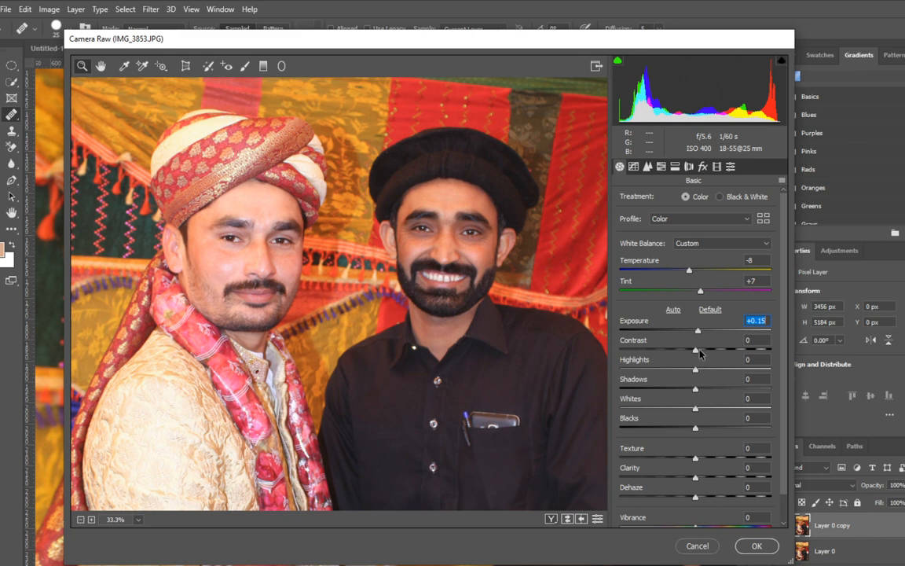
drag(695, 350, 716, 351)
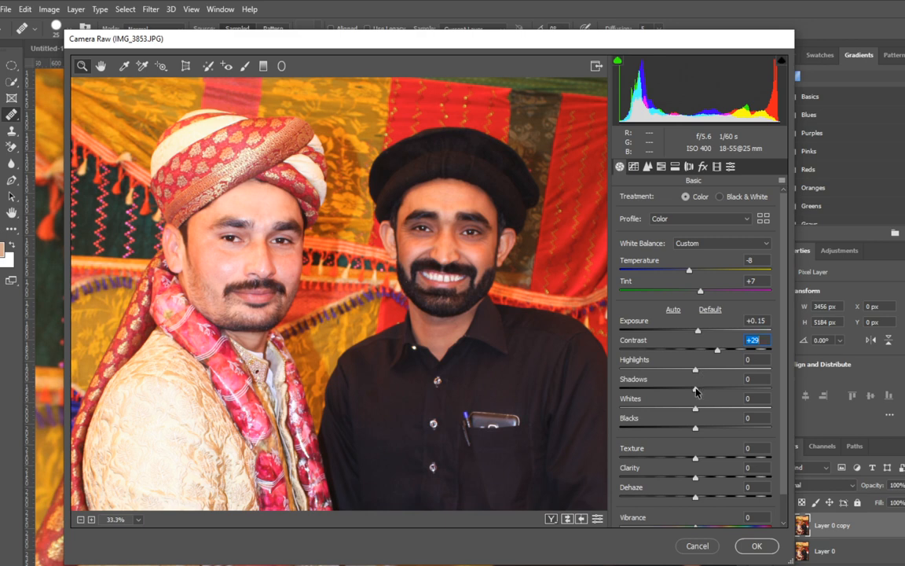
drag(696, 390, 681, 396)
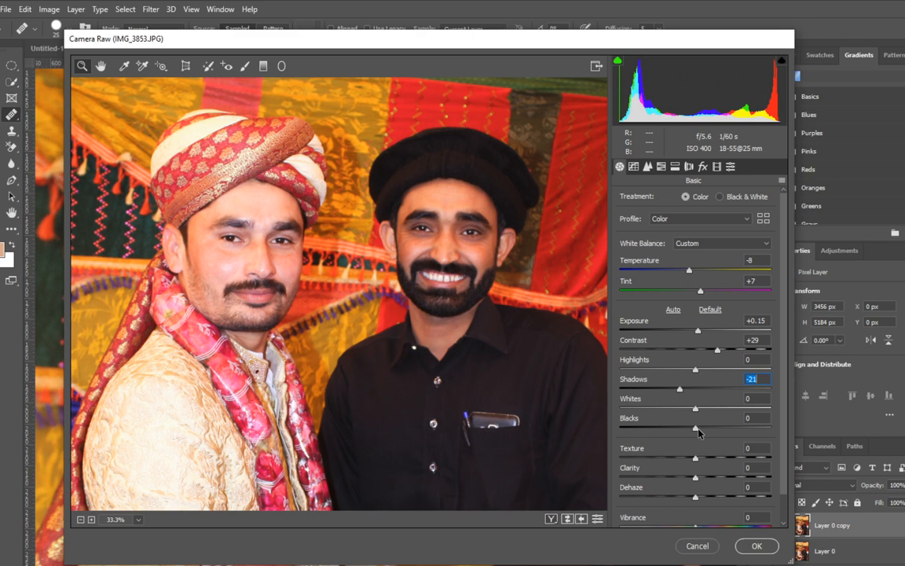
Set the photo's Blacks to -23, Texture to -18, Clarity to -8 and Dehaze to +17
drag(699, 432, 679, 432)
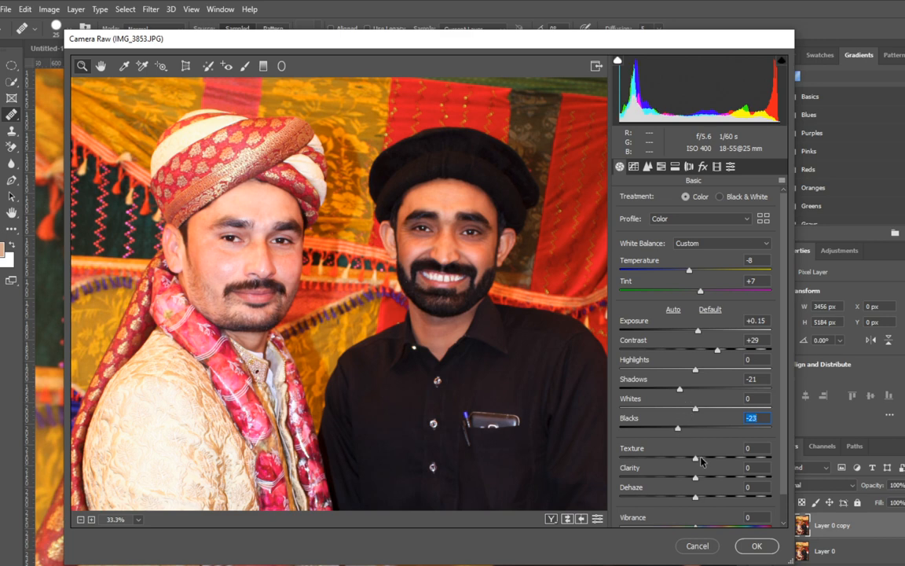
drag(698, 459, 685, 460)
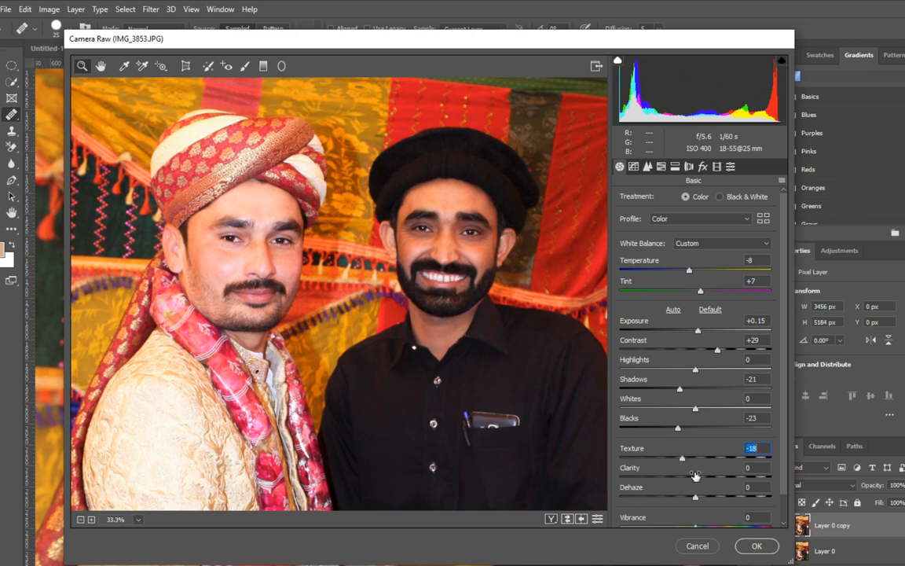
drag(696, 477, 693, 483)
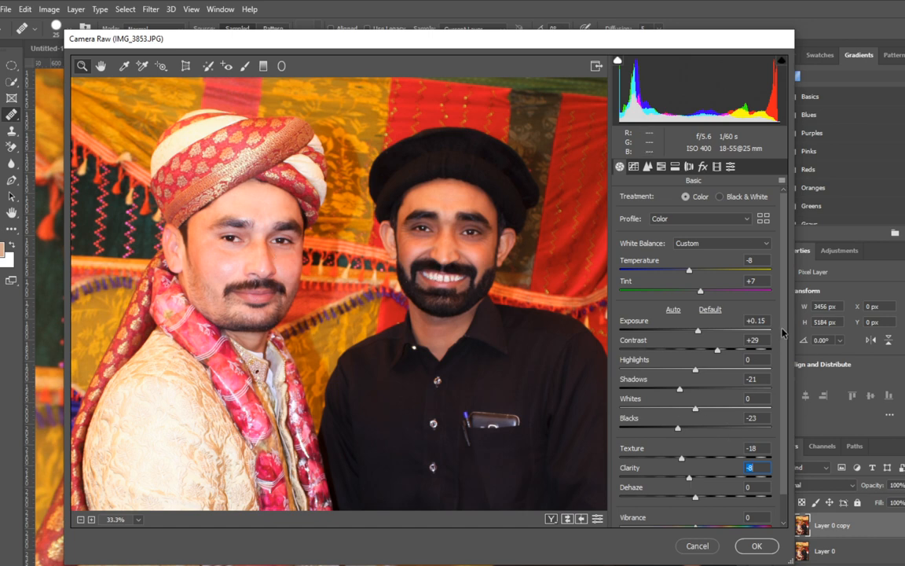
scroll(783, 334, down, 1)
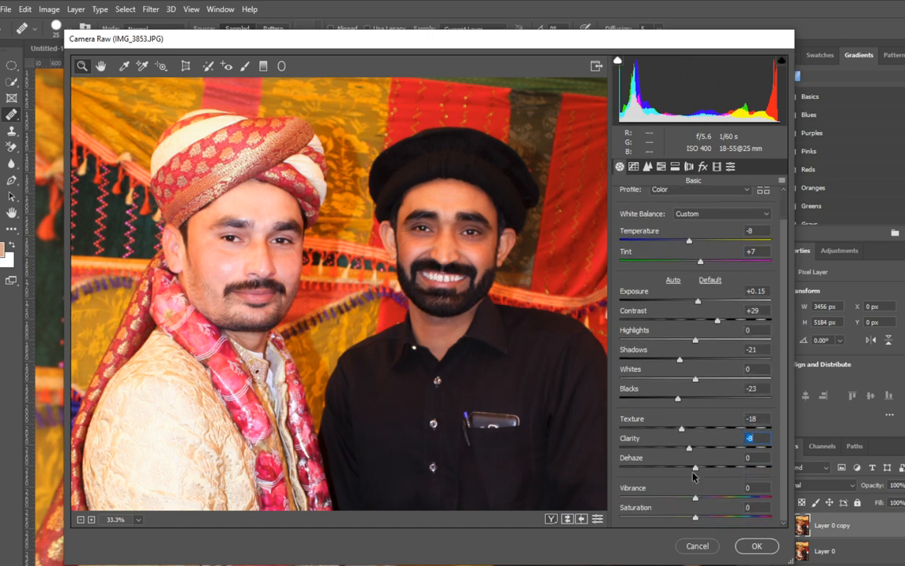
drag(696, 470, 704, 473)
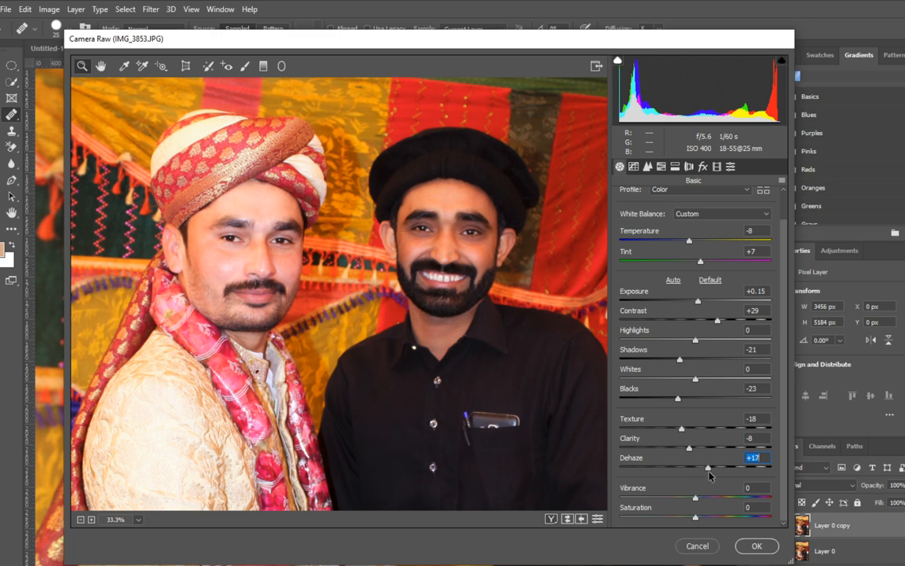
drag(709, 476, 709, 477)
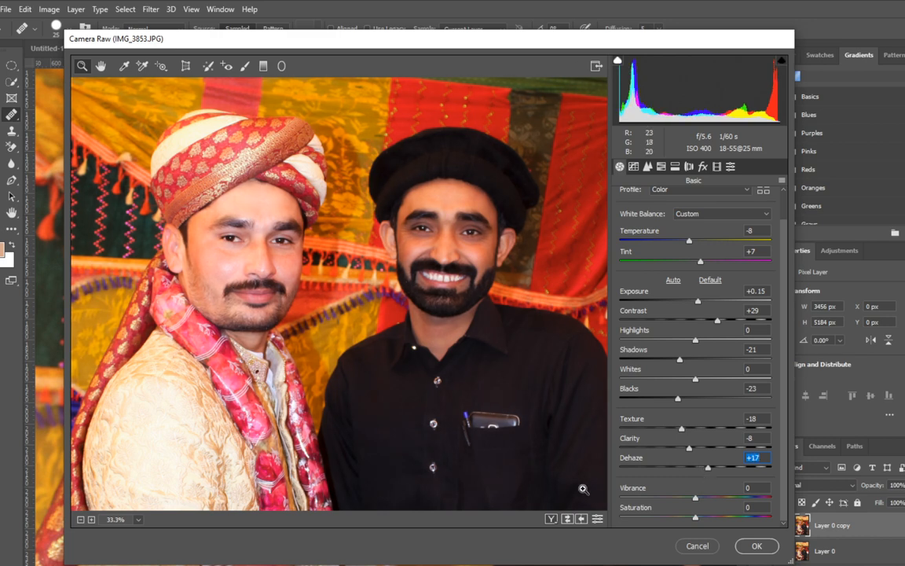
Compare the whole photo before and after the Camera Raw adjustments in a side-by-side view
click(551, 520)
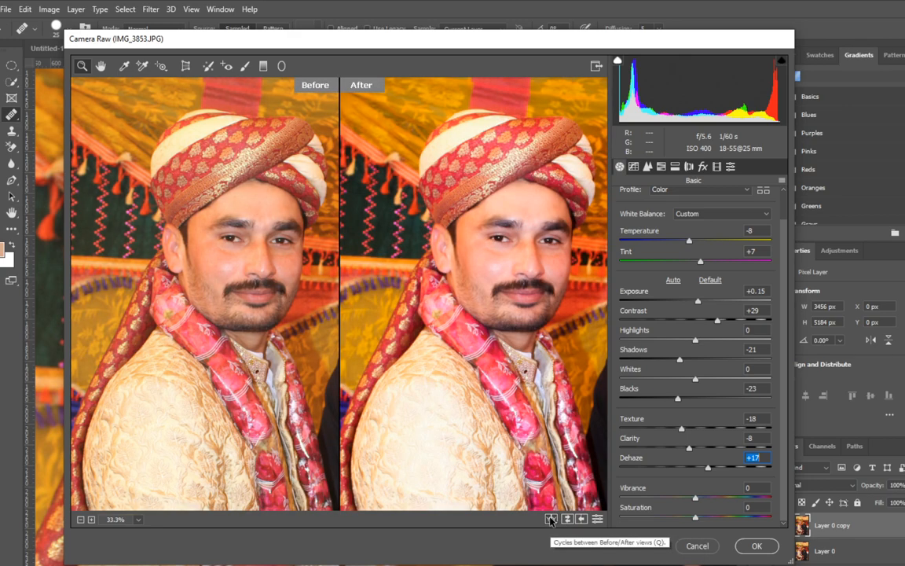
key(ctrl+0)
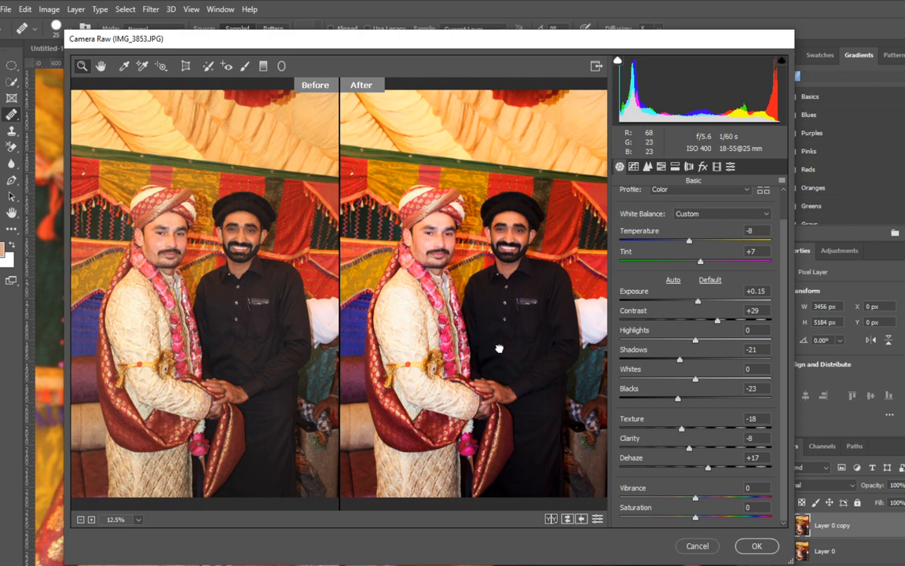
mouse_move(500, 348)
mouse_down()
mouse_move(489, 353)
mouse_move(499, 362)
mouse_up()
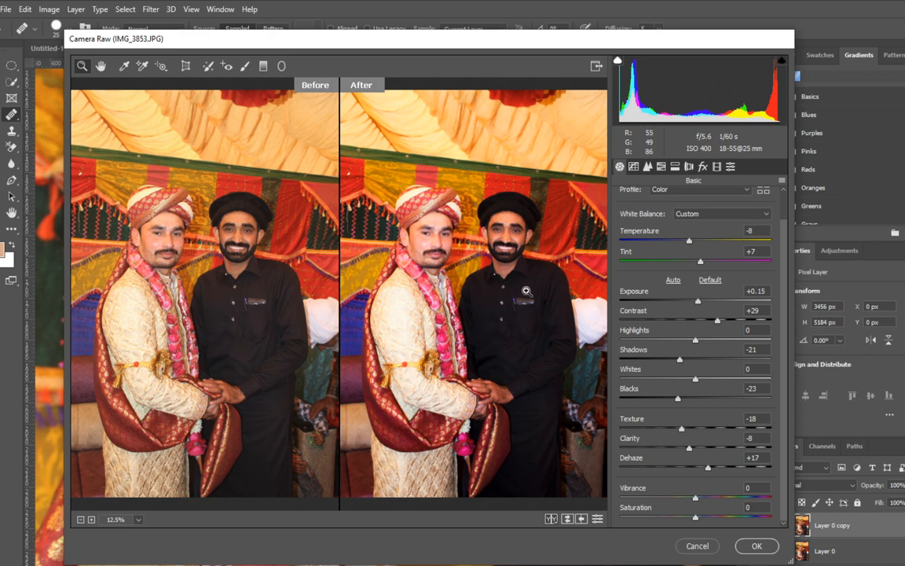
Set the HSL luminance to Reds +13, Oranges -2, Yellows -18, Greens -75, Purples -40 and Magentas -100
click(675, 166)
click(661, 167)
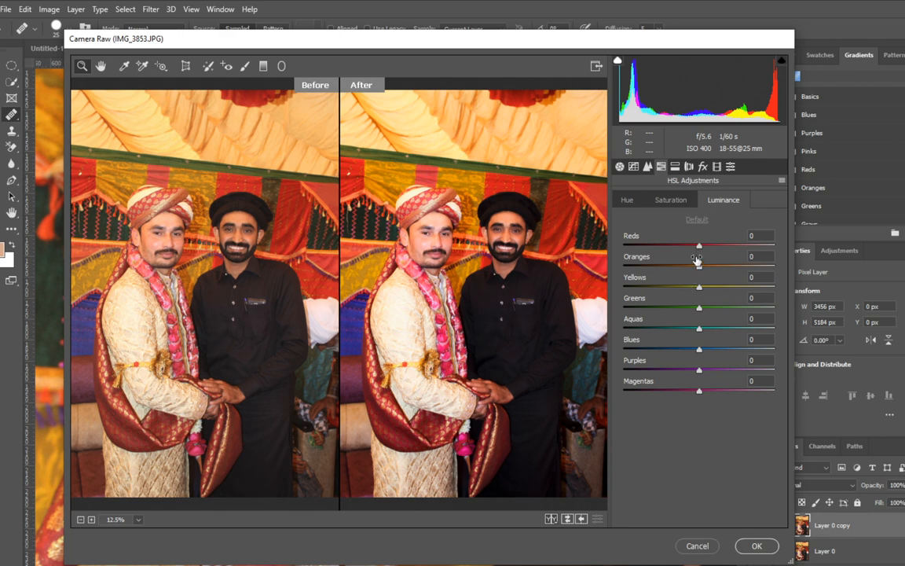
mouse_move(699, 249)
mouse_down()
mouse_move(683, 250)
mouse_move(719, 249)
mouse_move(668, 247)
mouse_move(724, 254)
mouse_move(707, 255)
mouse_up()
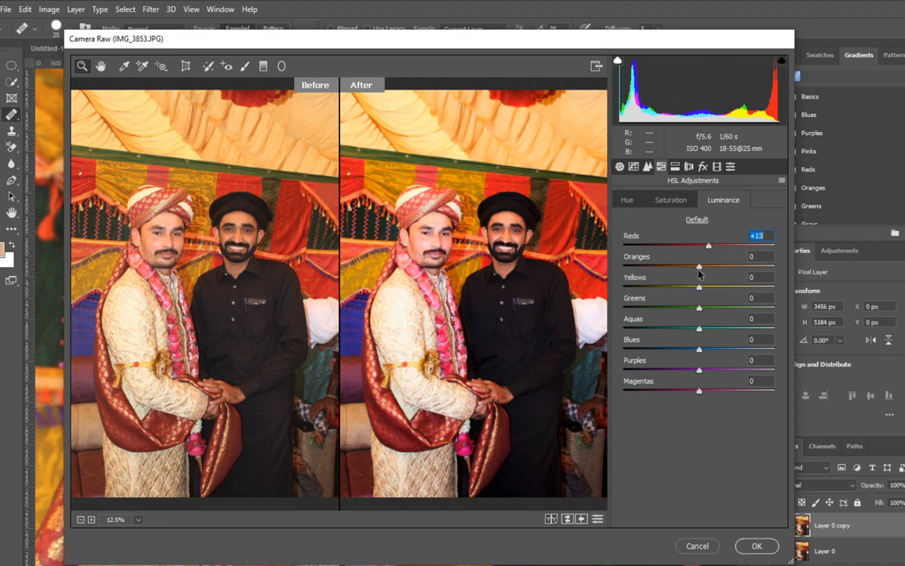
drag(700, 266, 643, 328)
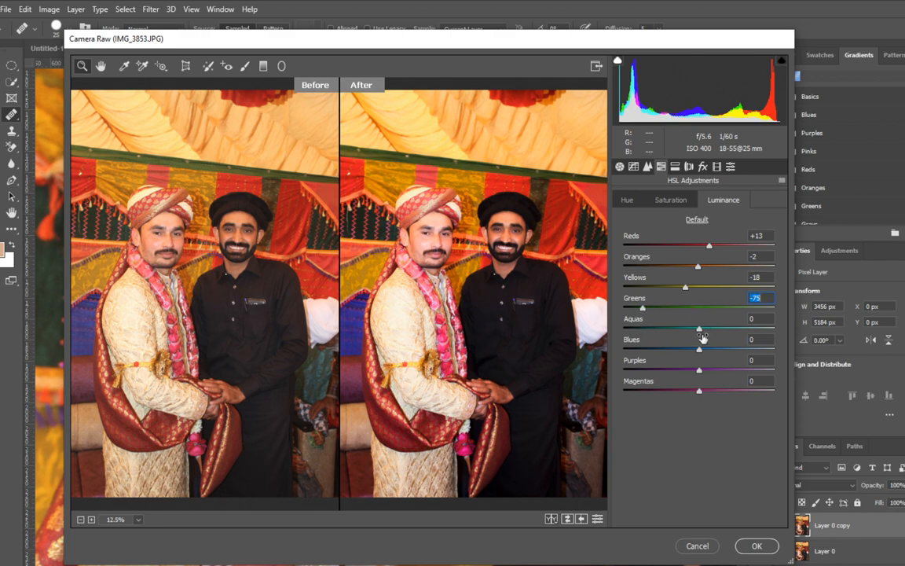
drag(697, 329, 700, 330)
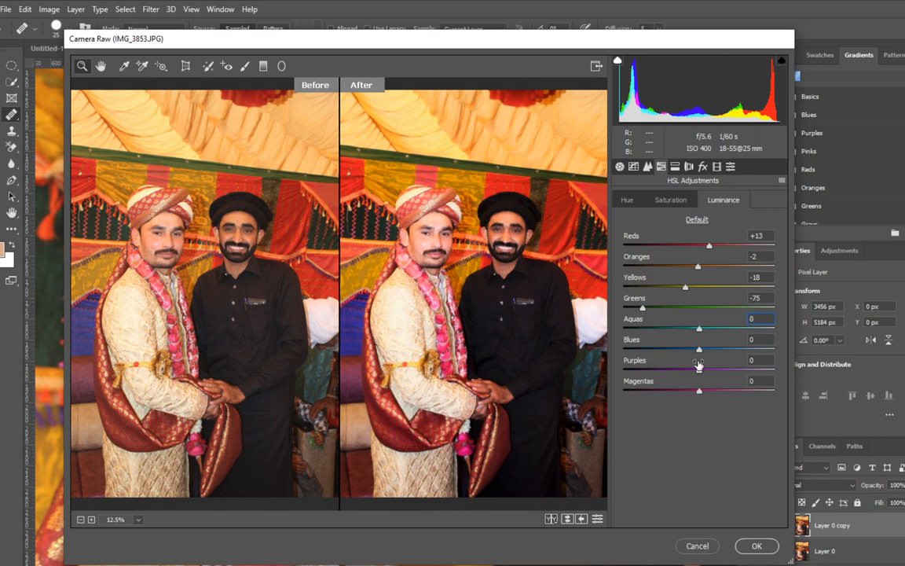
drag(673, 385, 624, 435)
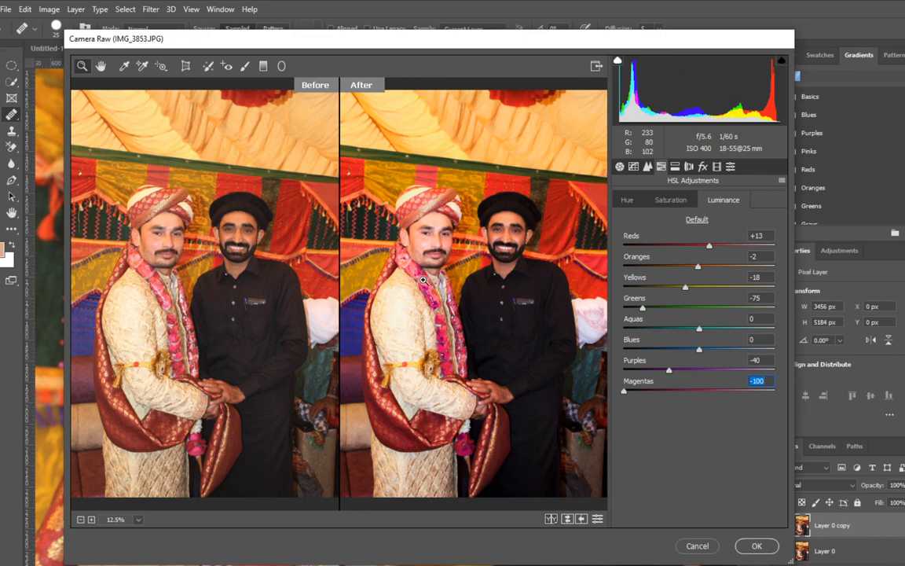
Check the garland and both men's faces against the unedited version and apply the Camera Raw adjustments
scroll(440, 272, up, 3)
drag(447, 384, 547, 361)
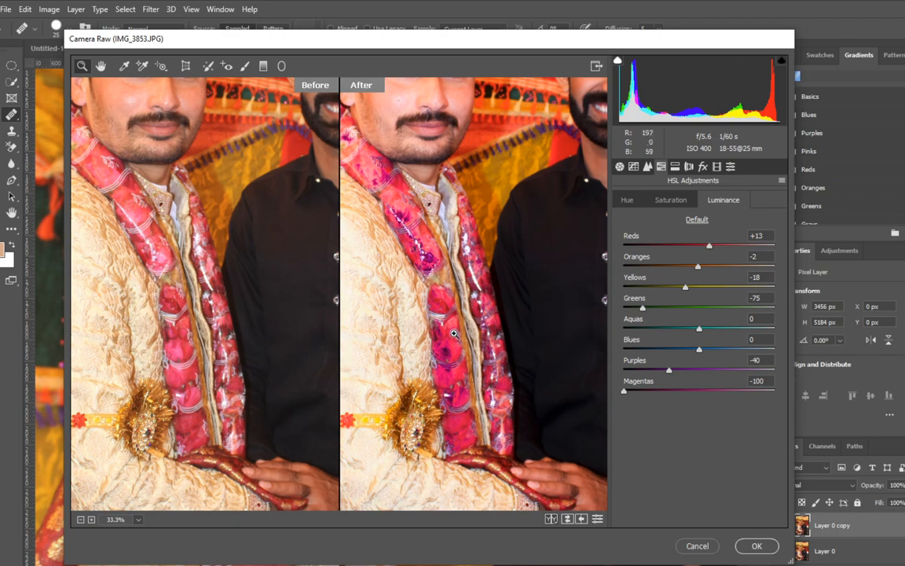
drag(440, 256, 425, 439)
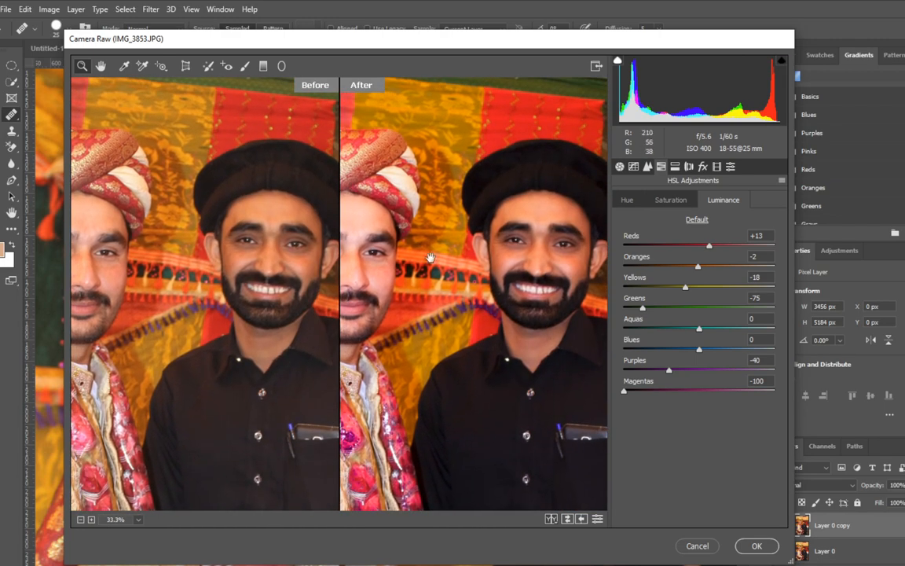
click(756, 545)
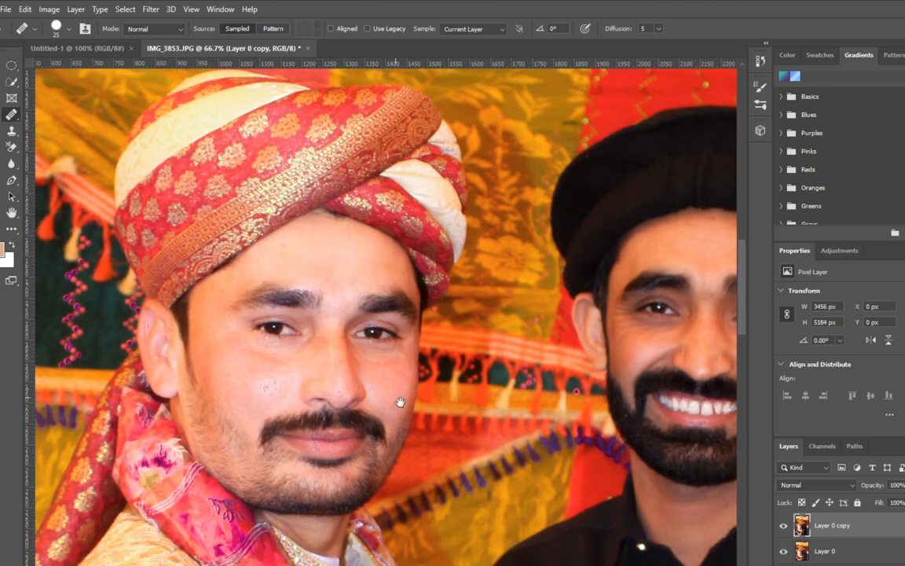
drag(422, 422, 478, 379)
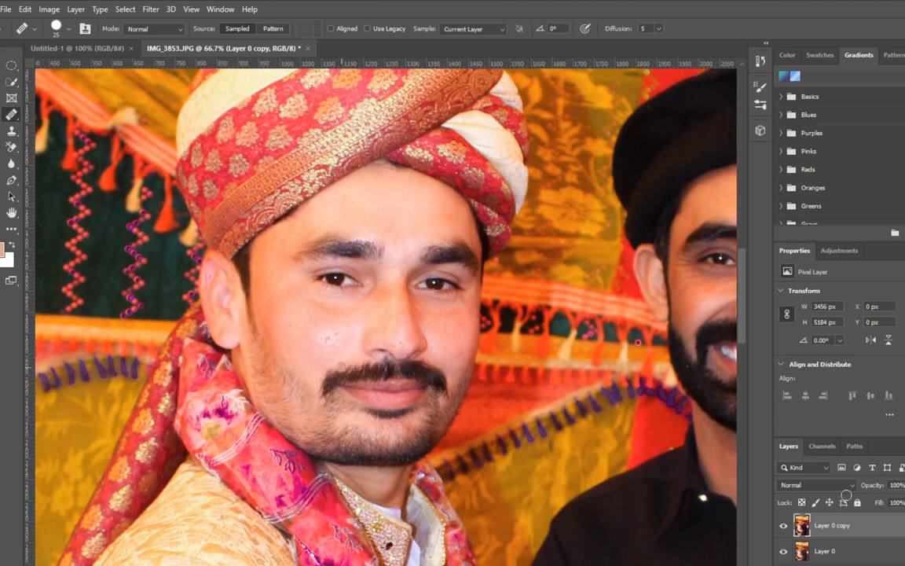
click(150, 10)
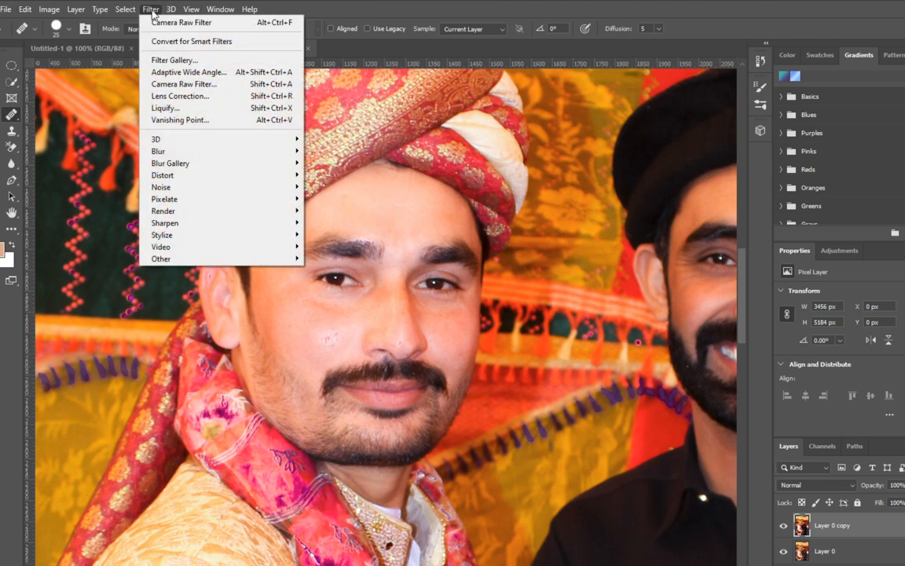
key(Escape)
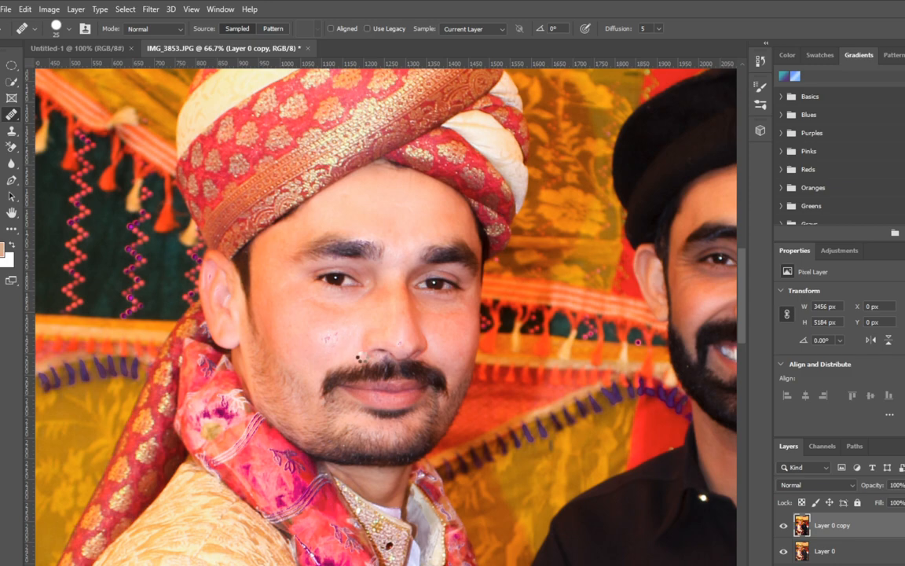
key(ctrl+shift+a)
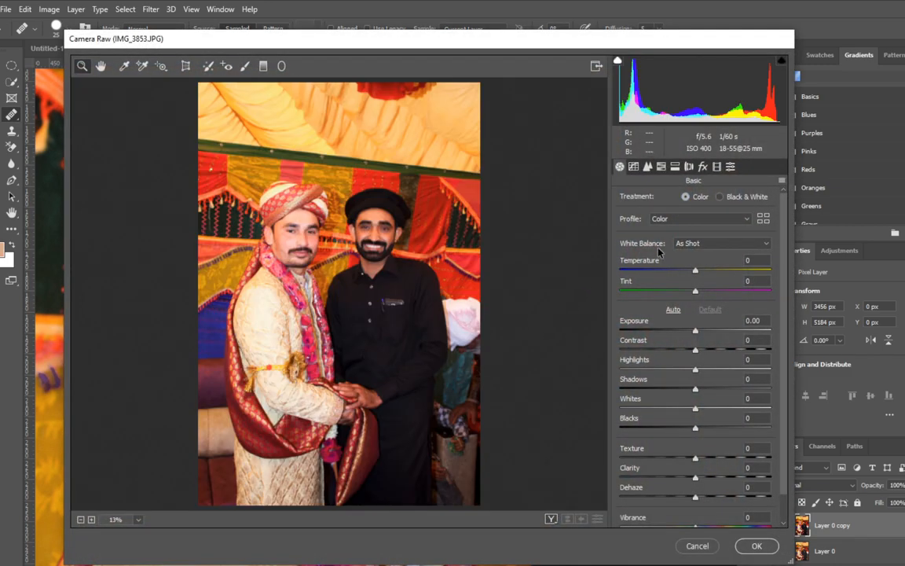
click(282, 214)
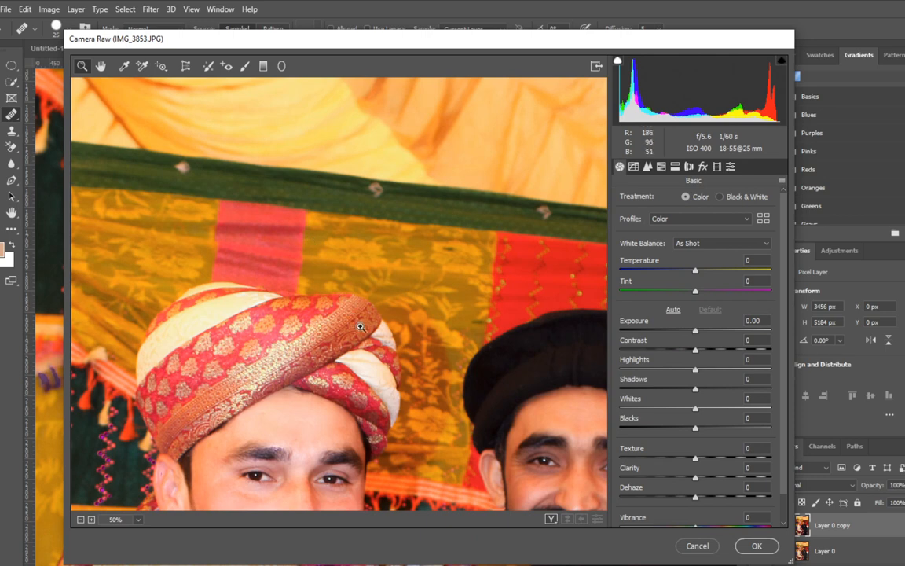
drag(361, 326, 339, 128)
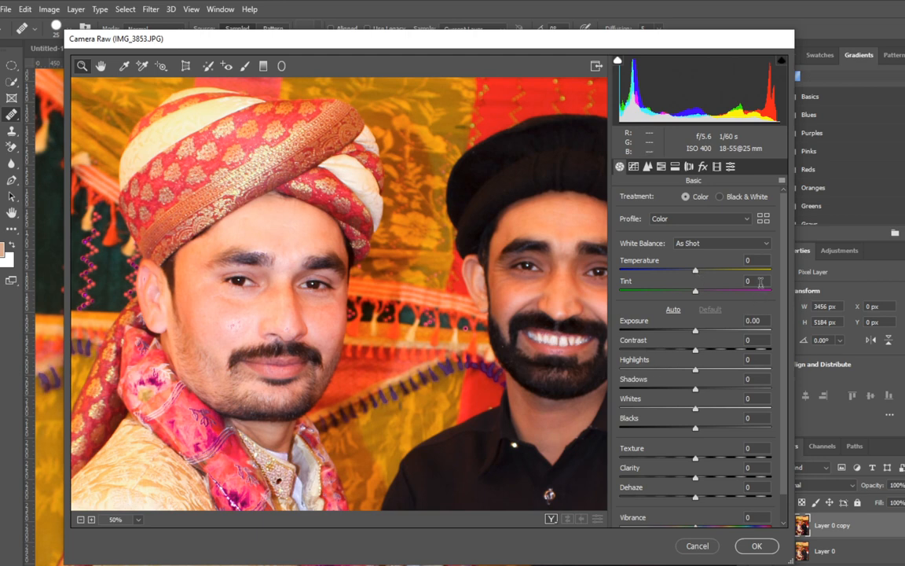
mouse_move(694, 292)
mouse_down()
mouse_move(672, 295)
mouse_move(704, 307)
mouse_up()
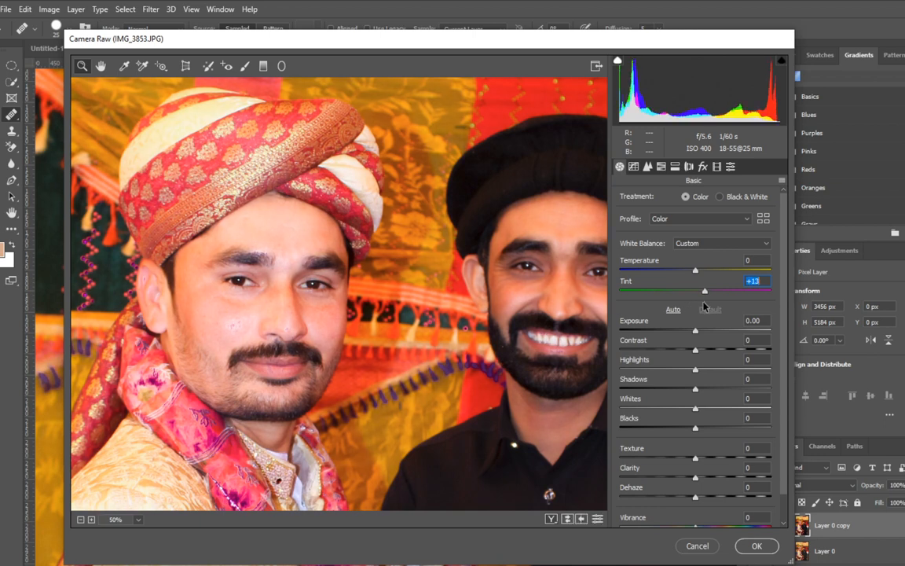
double_click(704, 291)
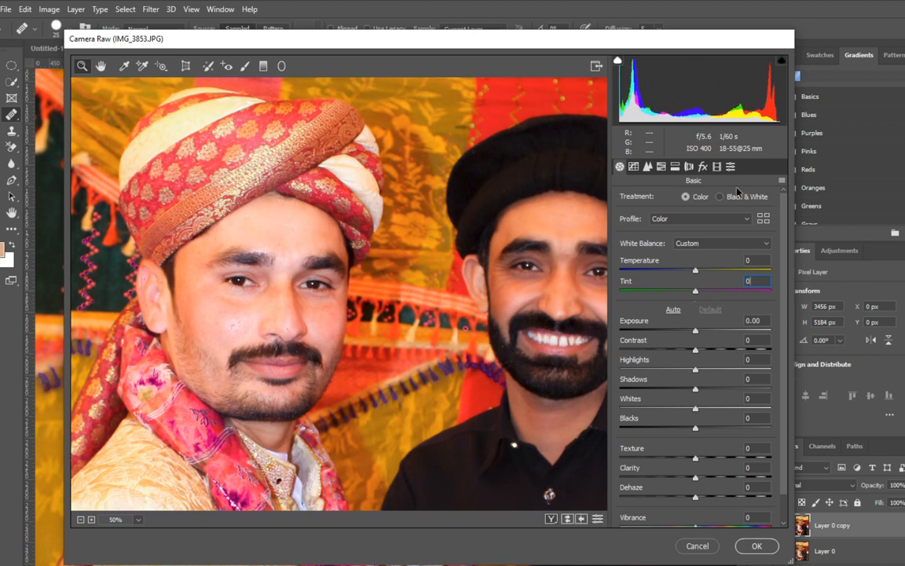
click(673, 167)
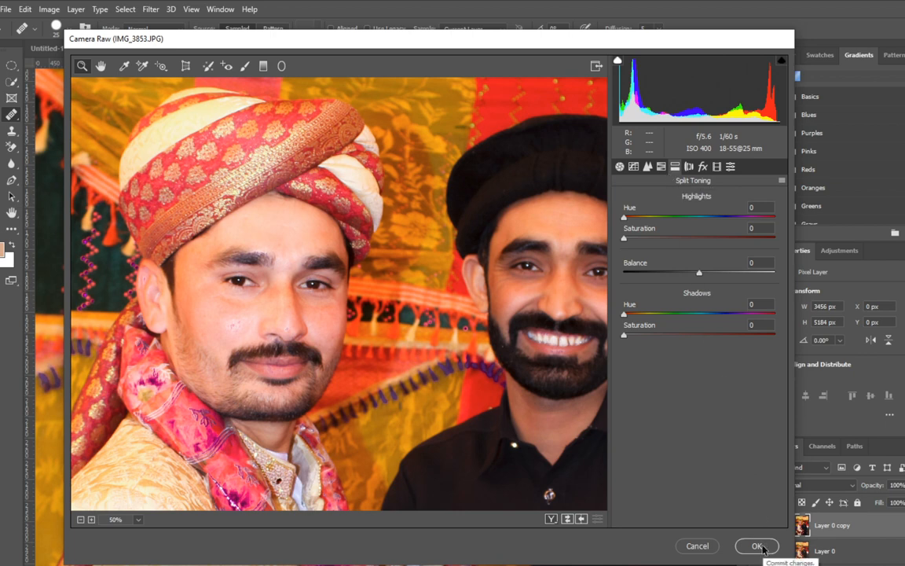
click(696, 545)
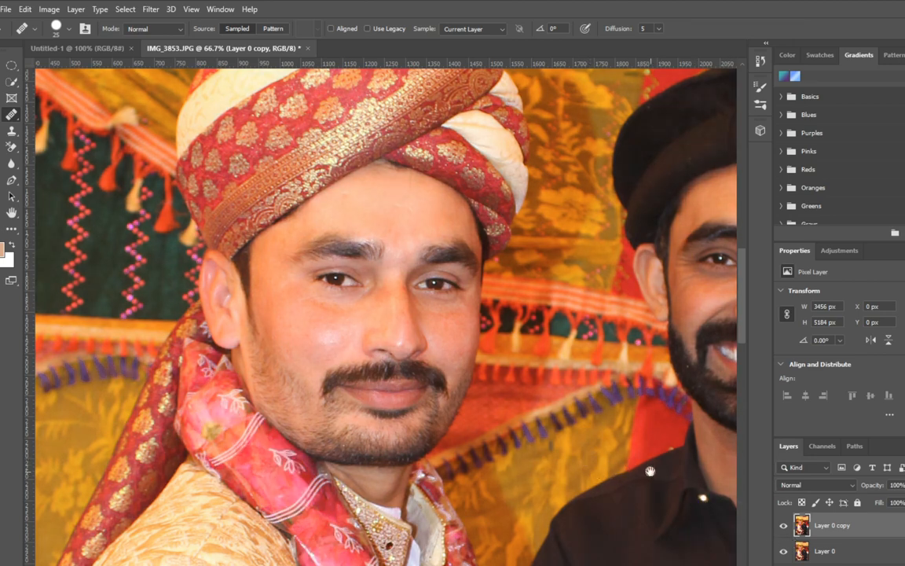
Open the Camera Raw Filter again on the Layer 0 copy layer, focused on the two men's upper bodies
drag(637, 470, 487, 487)
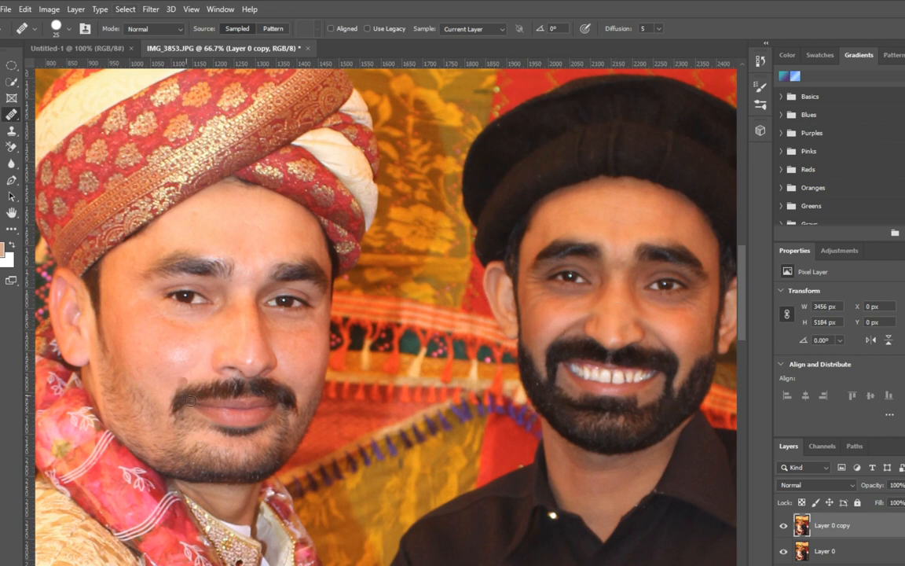
click(148, 10)
click(151, 9)
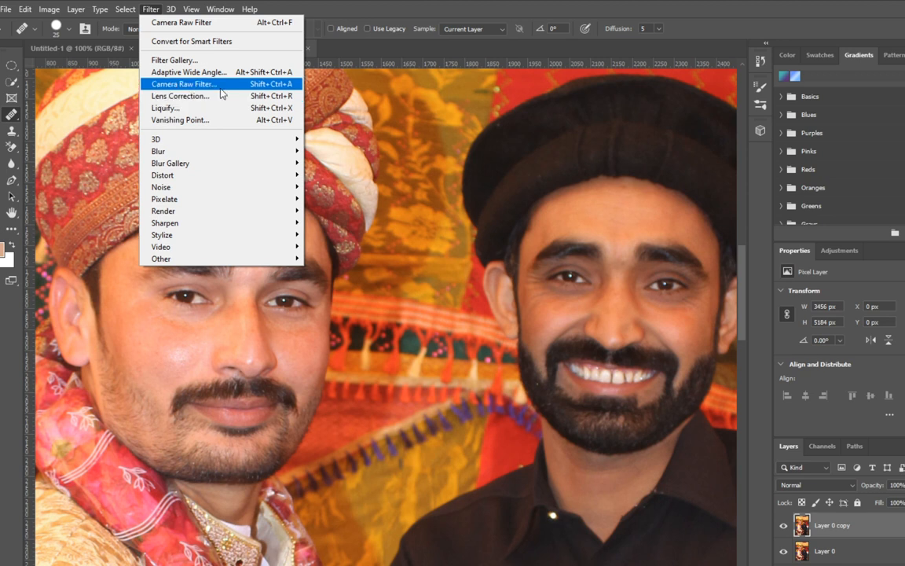
click(221, 89)
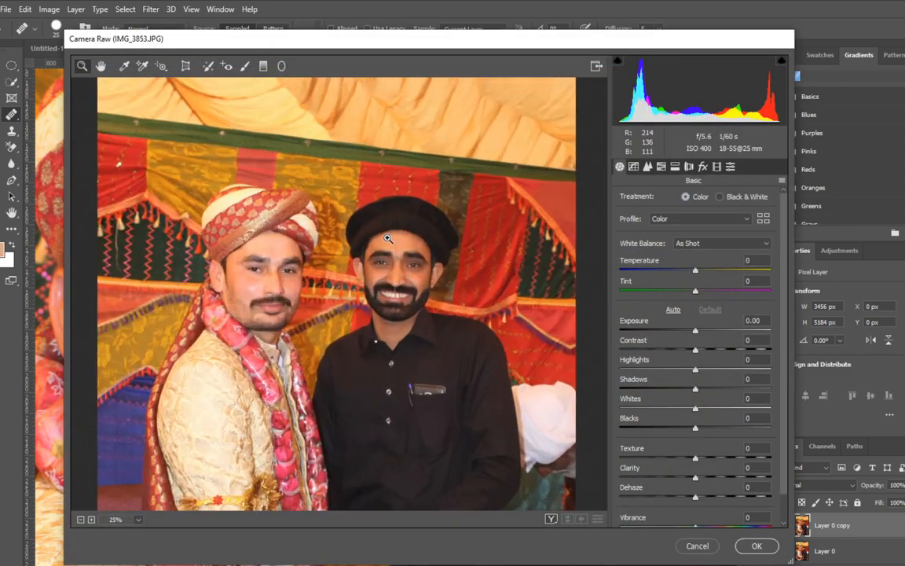
click(387, 238)
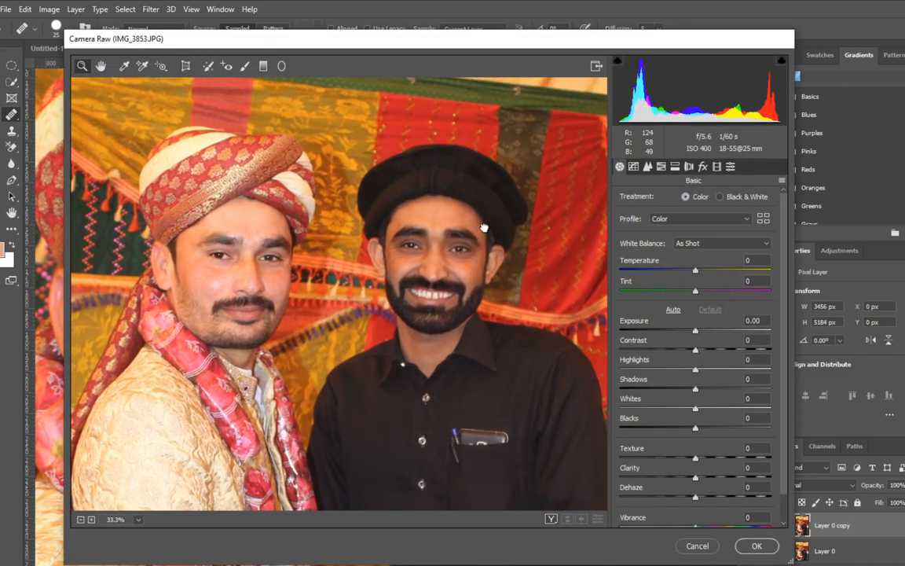
Set the white balance to Temperature -7 and Tint +11
drag(697, 272, 692, 273)
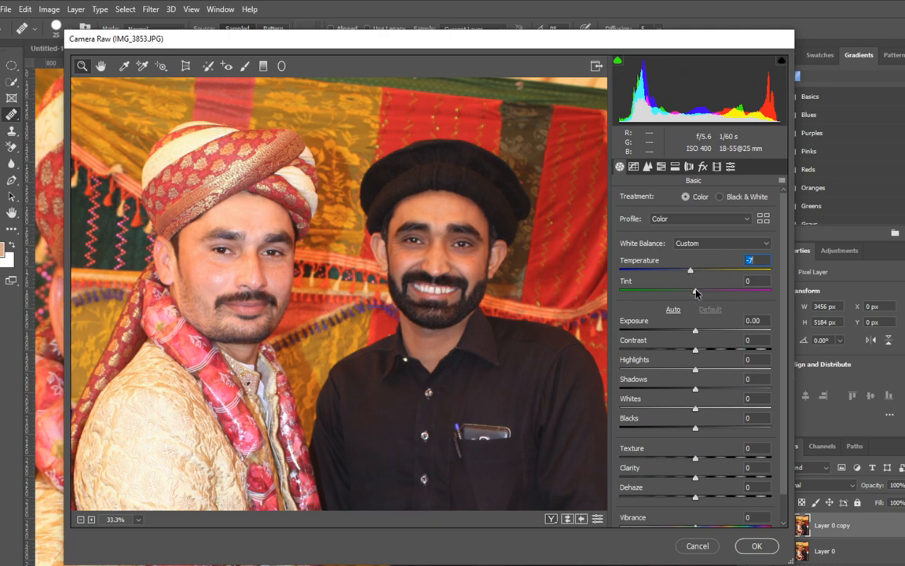
drag(696, 291, 690, 293)
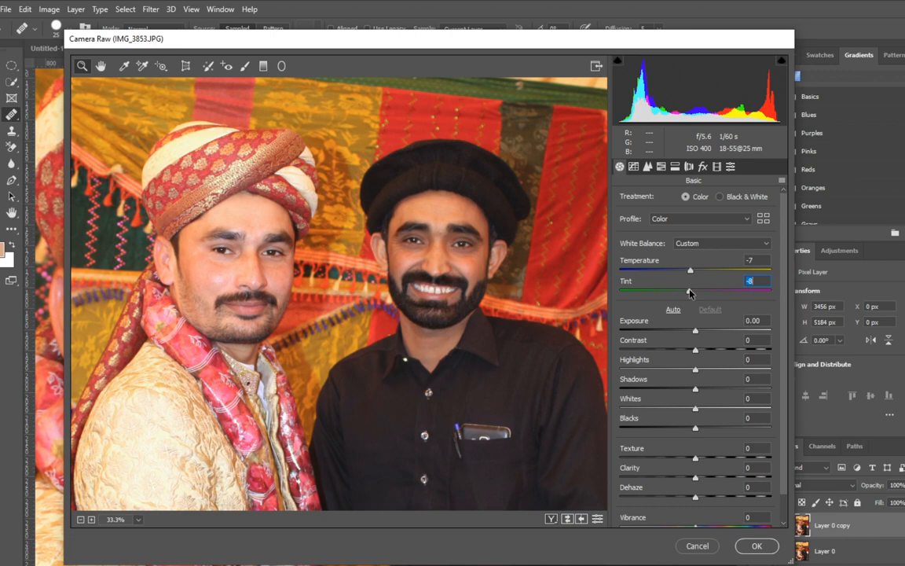
drag(690, 293, 705, 299)
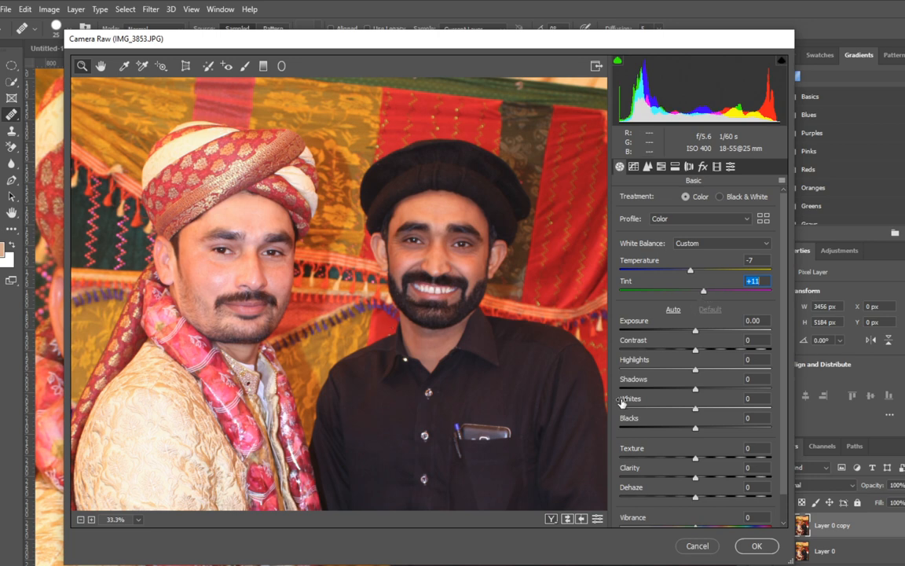
Adjust the tone to Exposure +0.25, Contrast +32, Shadows -26, Whites +4 and Blacks -28
drag(623, 402, 625, 353)
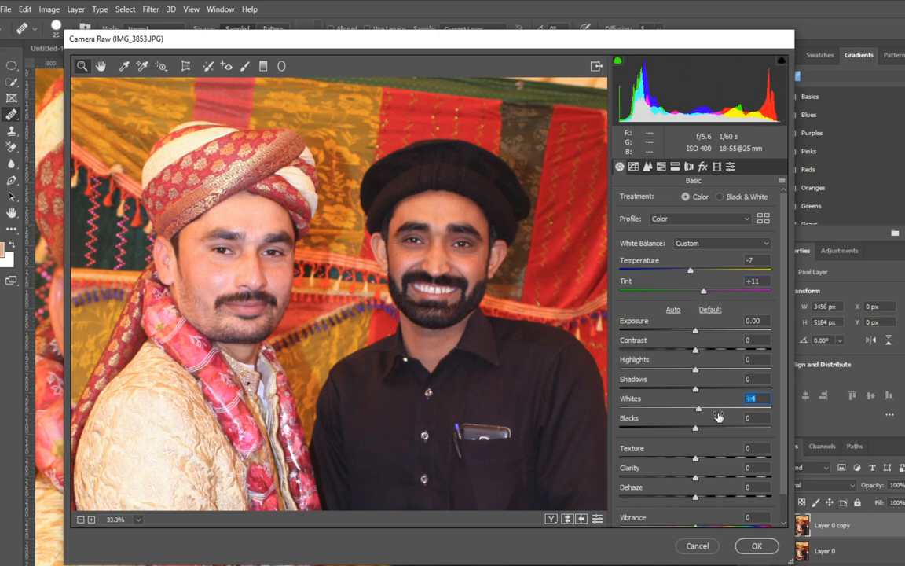
mouse_move(695, 349)
mouse_down()
mouse_move(707, 349)
mouse_move(696, 332)
mouse_move(702, 336)
mouse_up()
text(0)
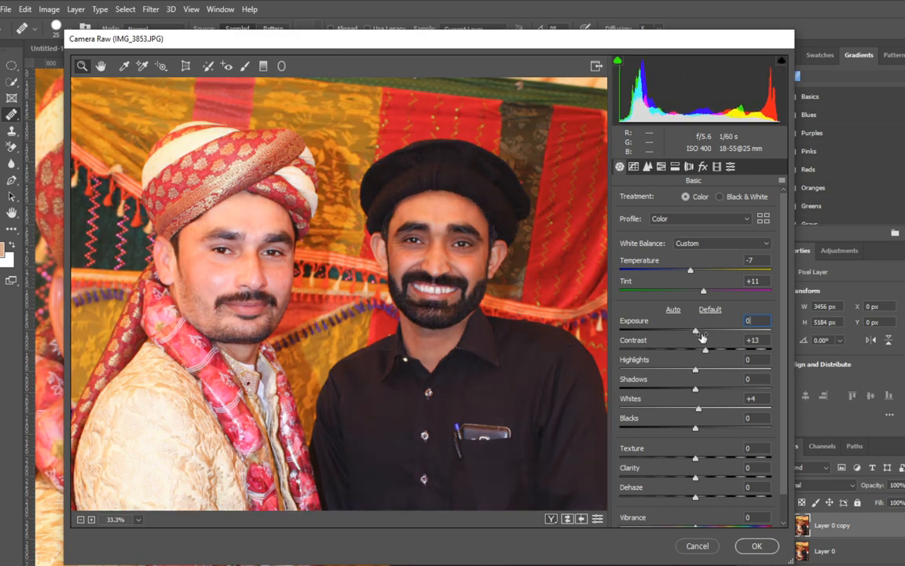
drag(695, 333, 719, 351)
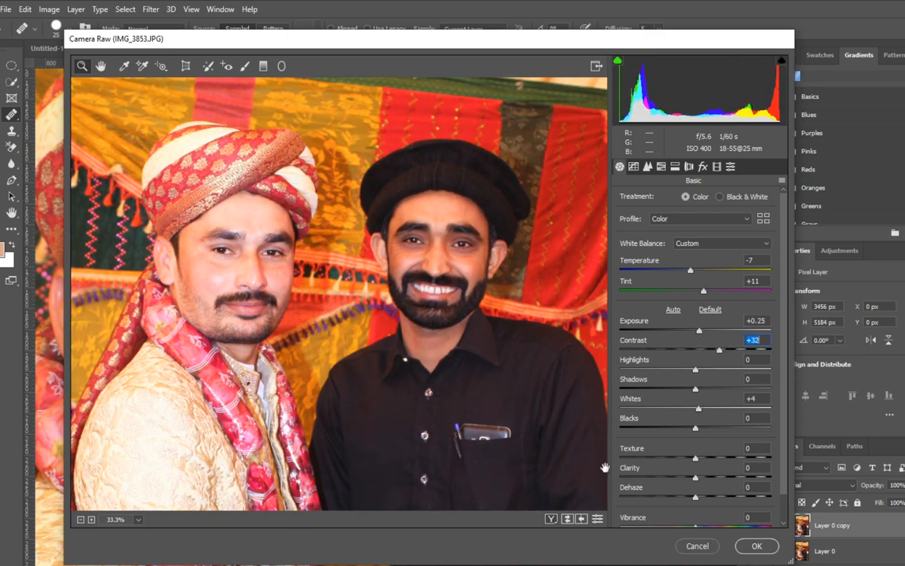
drag(696, 391, 677, 391)
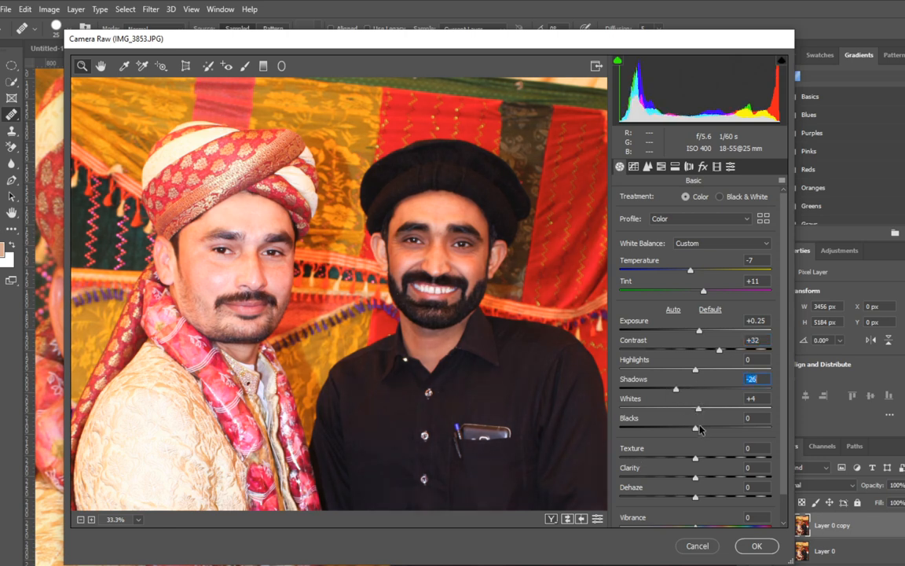
drag(695, 428, 674, 430)
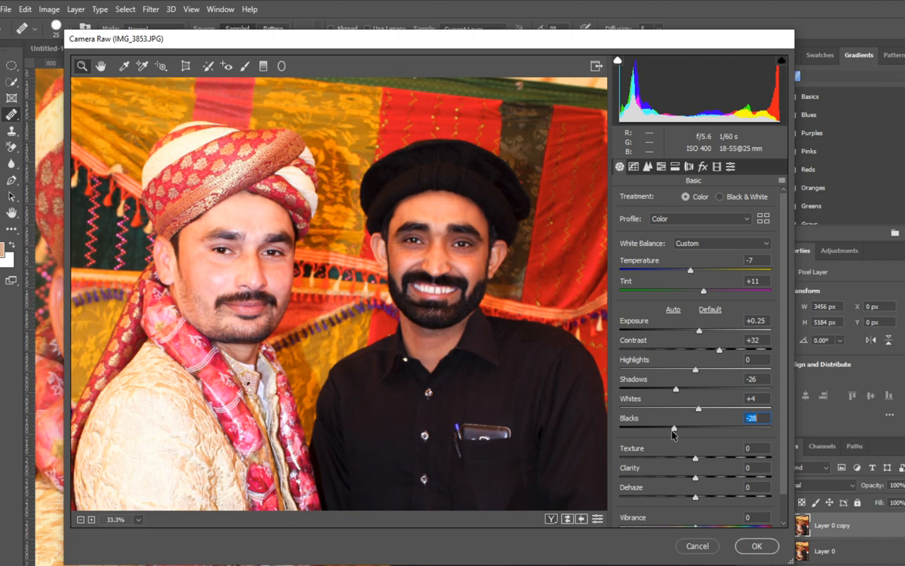
Set Texture to -17, Clarity to -12 and Dehaze to +12, and lower Exposure to -0.10
scroll(696, 433, down, 1)
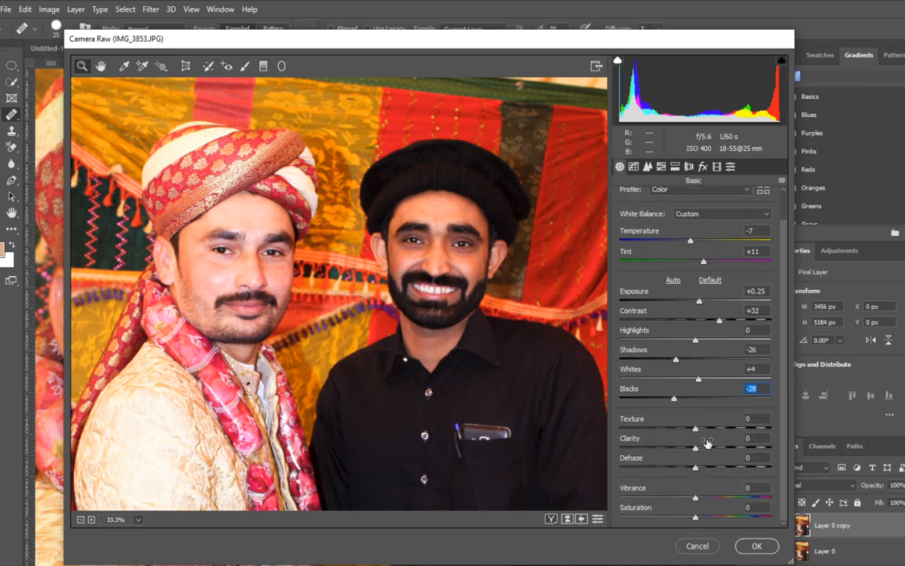
drag(697, 430, 687, 450)
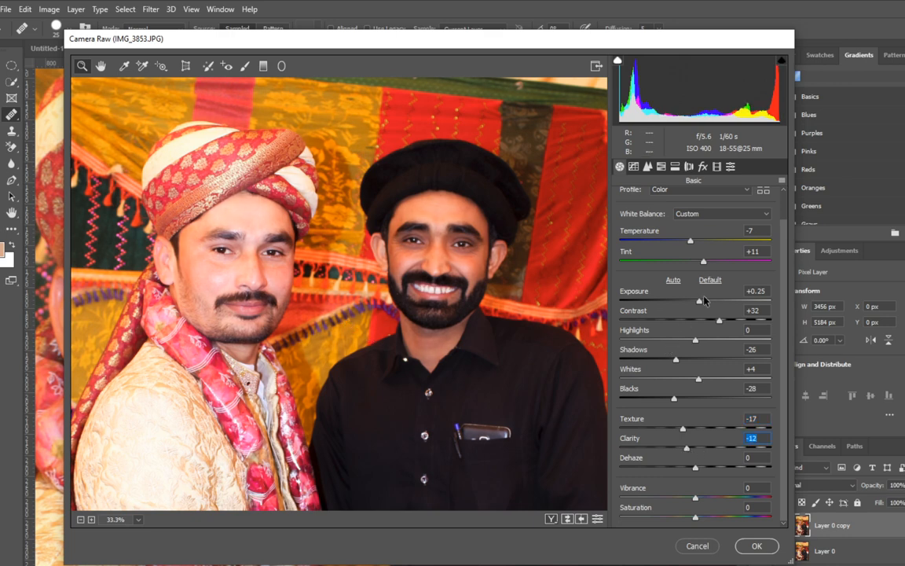
drag(699, 301, 695, 301)
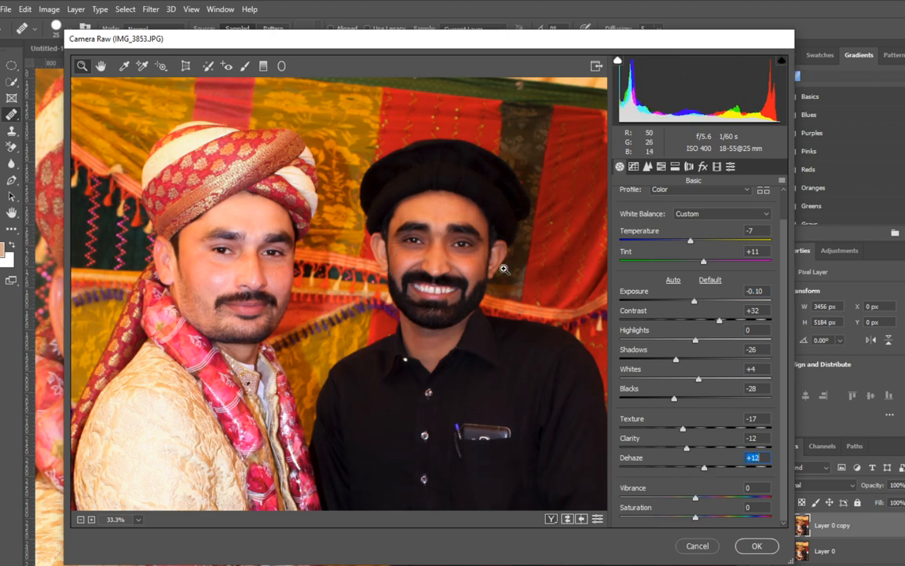
Set the HSL luminance to Reds +18, Oranges +8, Yellows -24, Purples +17 and Magentas +21
click(675, 166)
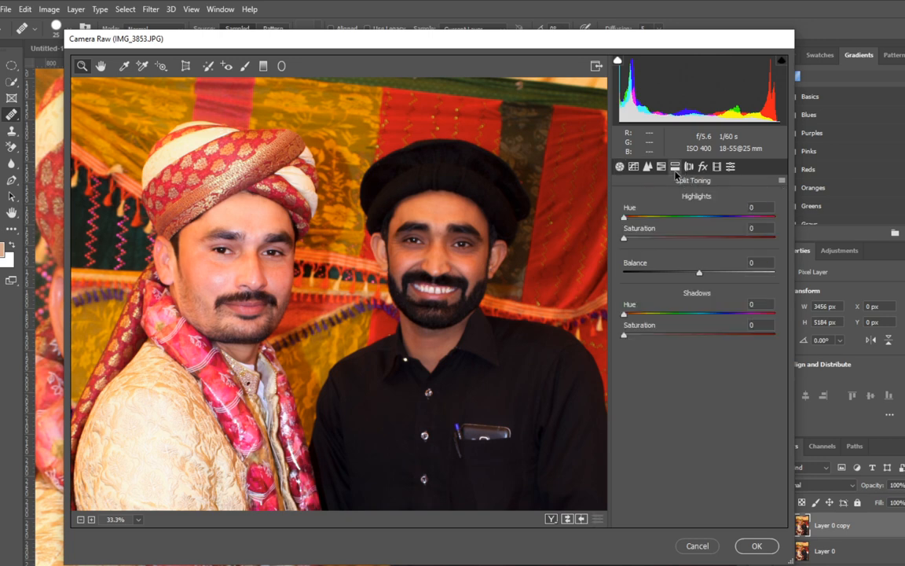
click(661, 166)
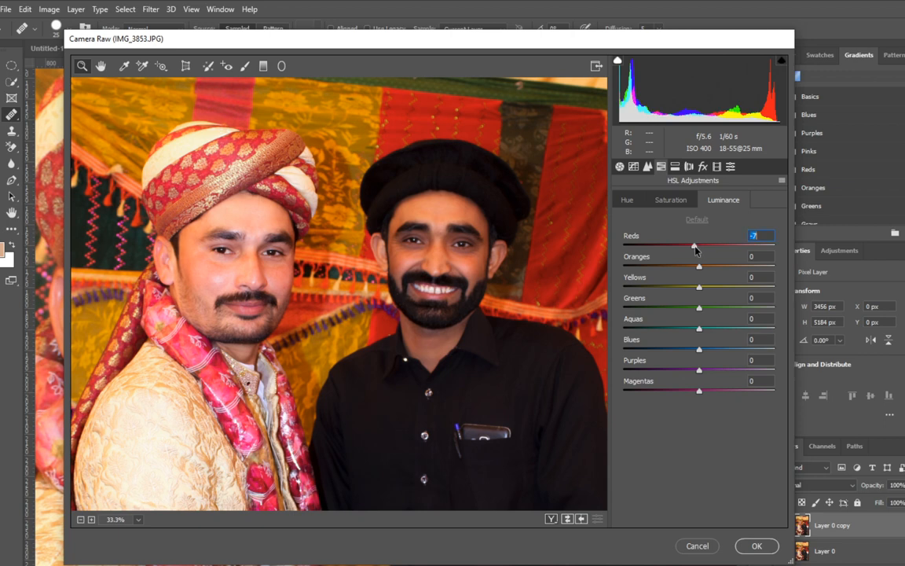
drag(695, 250, 685, 296)
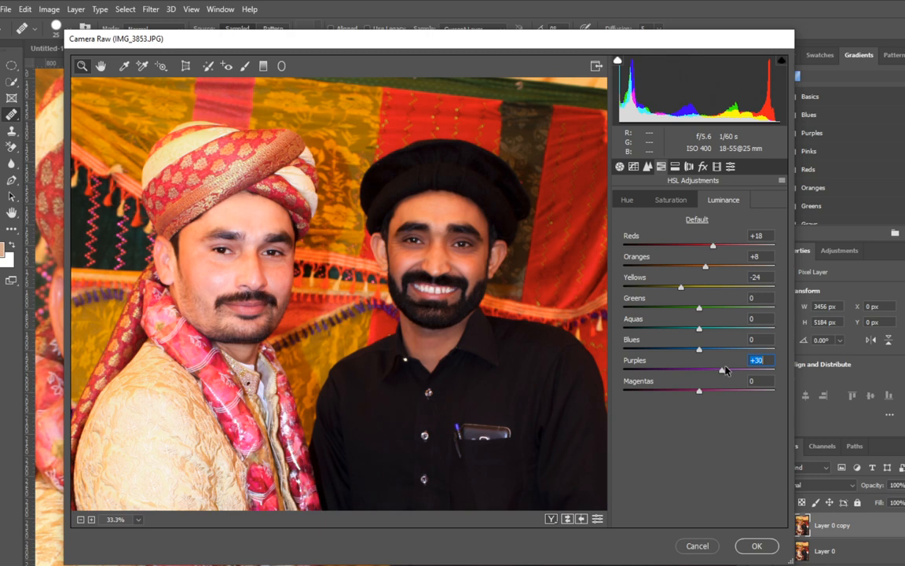
drag(725, 370, 716, 370)
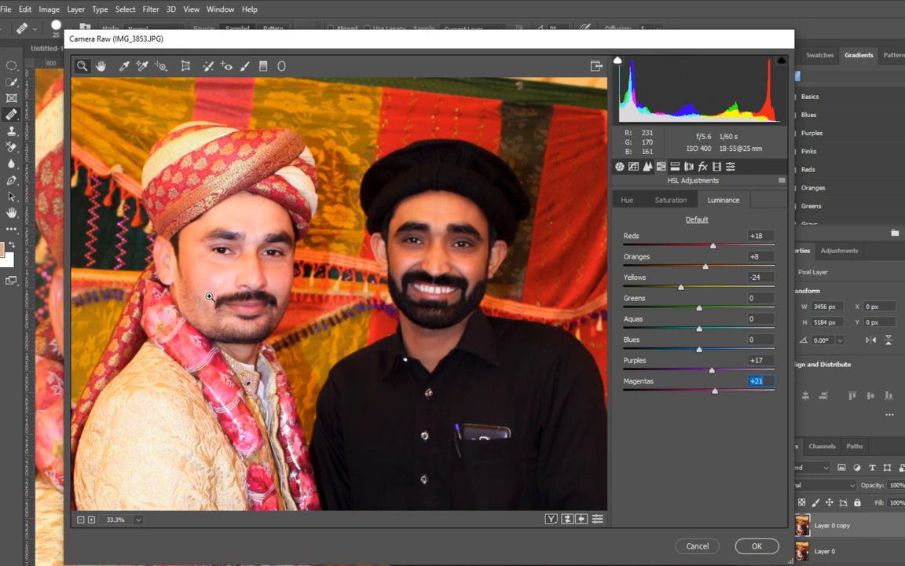
Inspect the turbaned man's face, compare the photo before and after side by side, and apply the Camera Raw adjustments
click(260, 250)
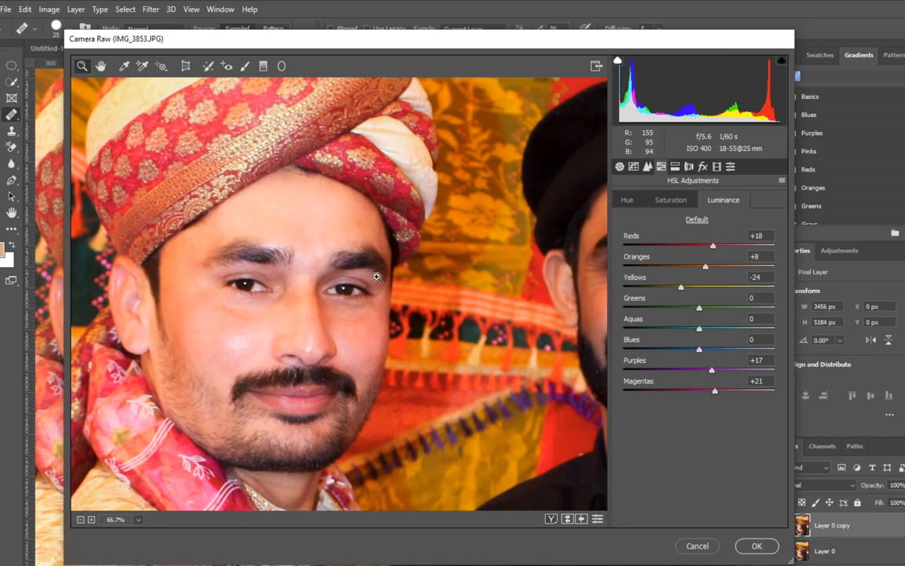
alt+click(377, 277)
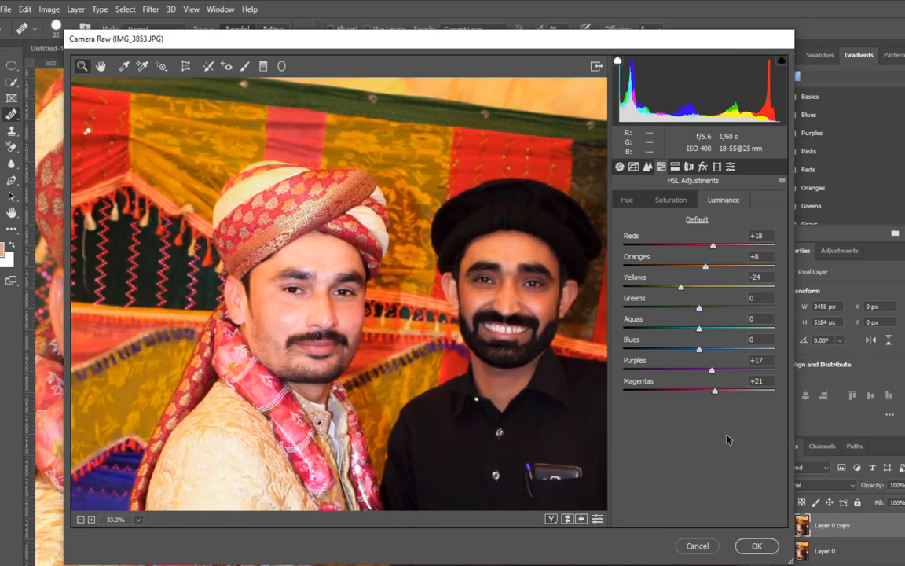
click(551, 520)
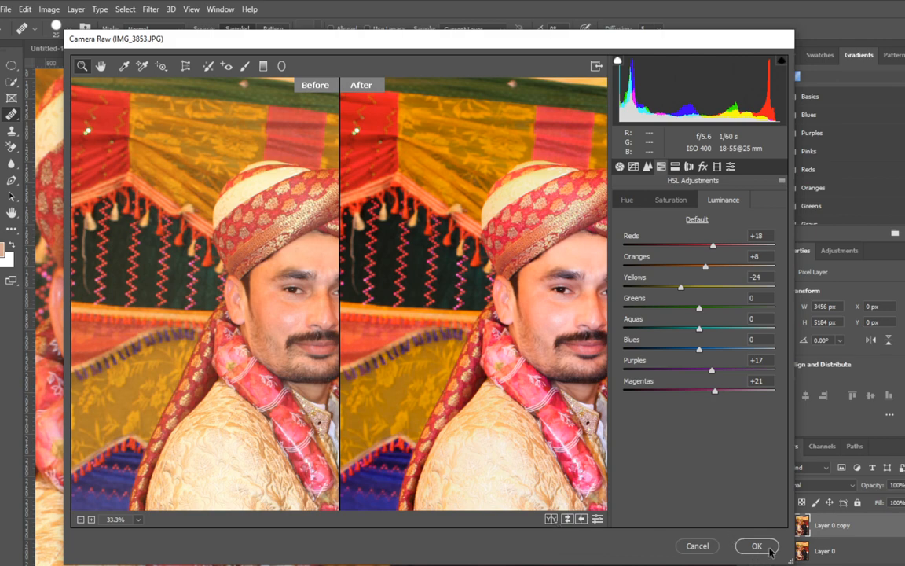
click(757, 545)
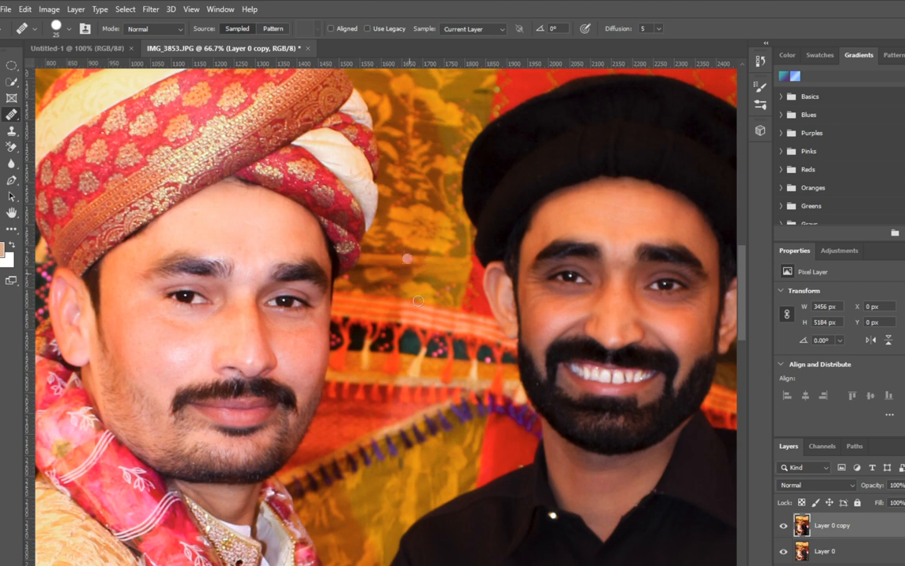
Sample a light skin tone from the turbaned man's cheek and set up the Brush tool at 80 px for softly painting his face
drag(397, 384, 412, 397)
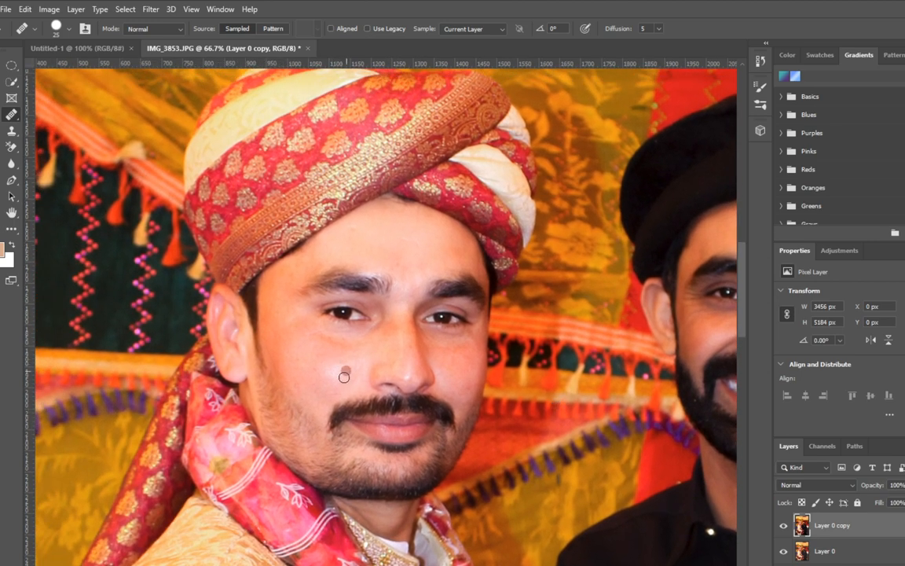
click(345, 370)
key(b)
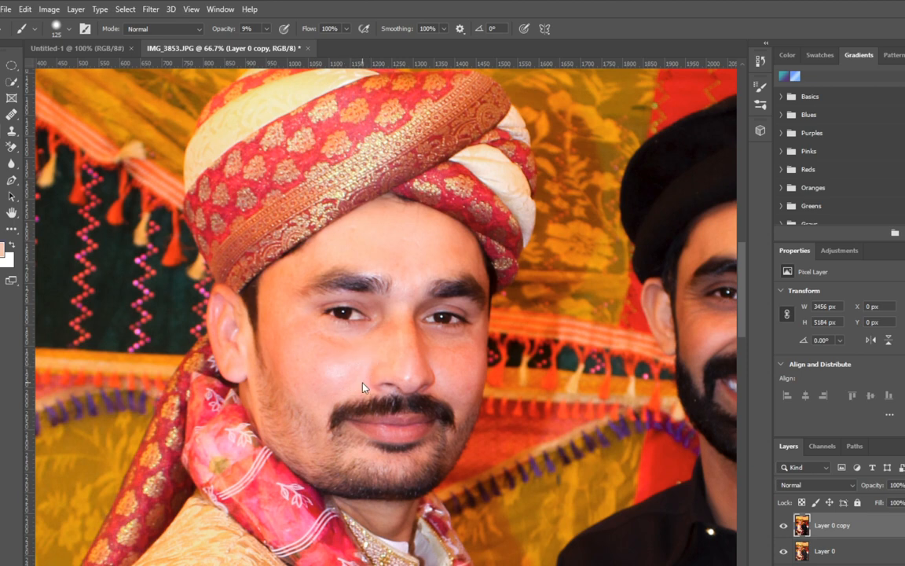
scroll(361, 350, up, 2)
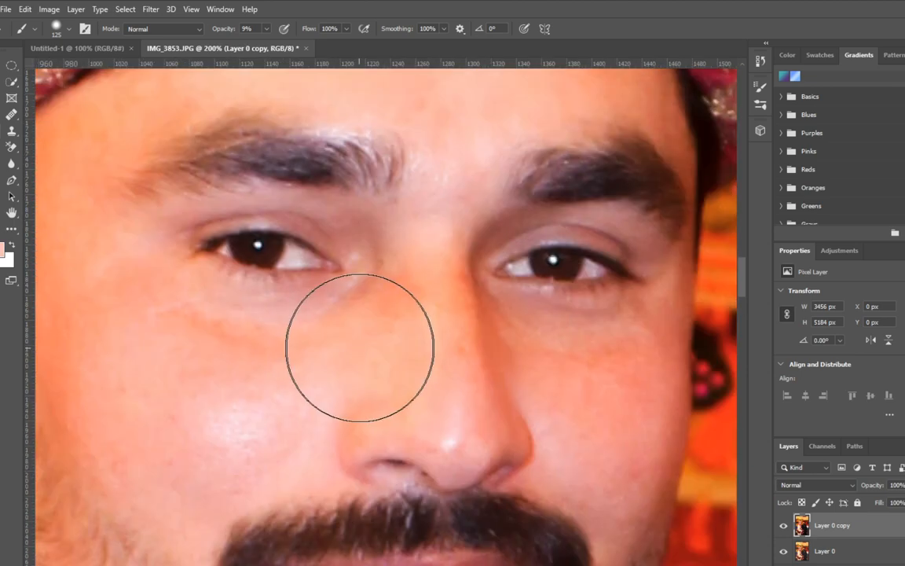
scroll(359, 346, down, 3)
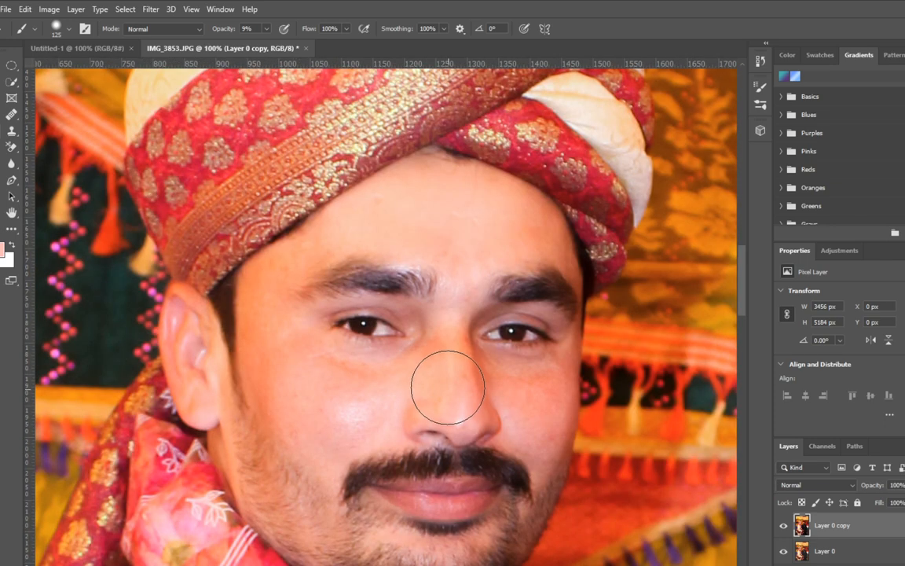
key(bracketleft)
key(bracketleft)
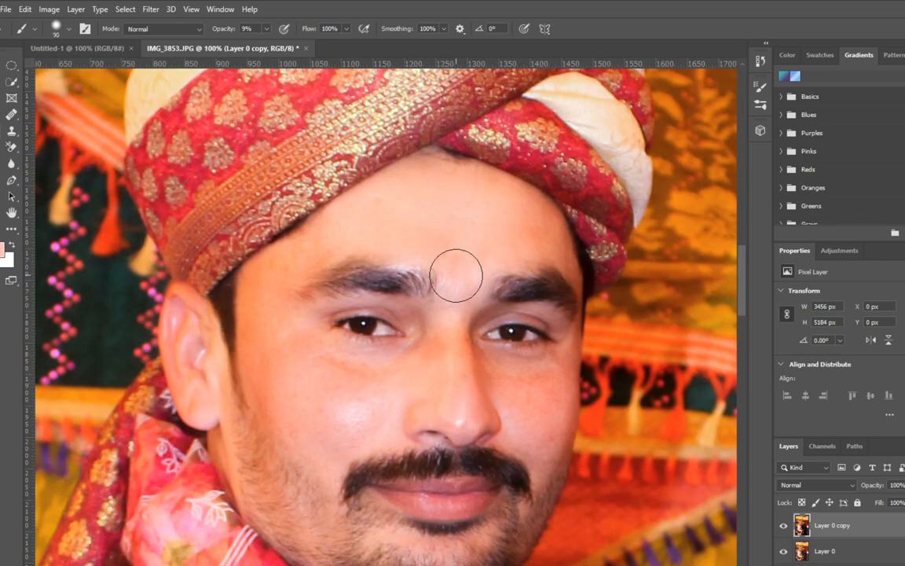
key(bracketleft)
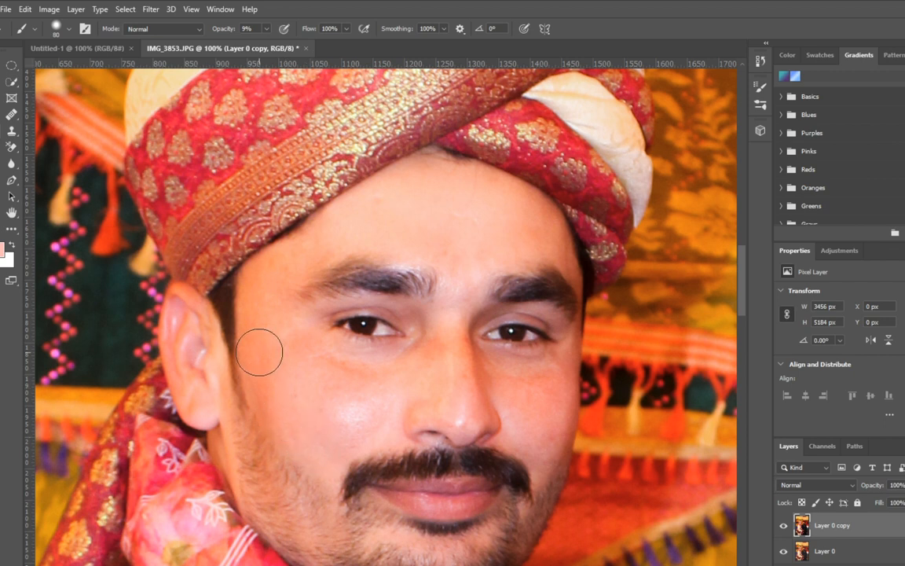
Raise the brush opacity to 18% and paint over the turbaned man's temple and cheek beside his ear
click(266, 29)
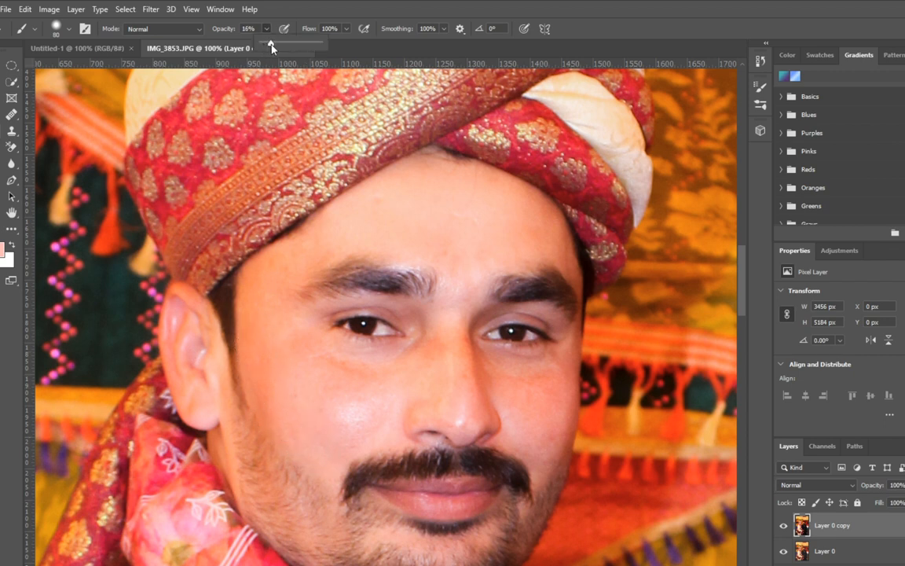
drag(272, 49, 273, 49)
mouse_move(277, 350)
mouse_down()
mouse_move(309, 408)
mouse_move(269, 364)
mouse_up()
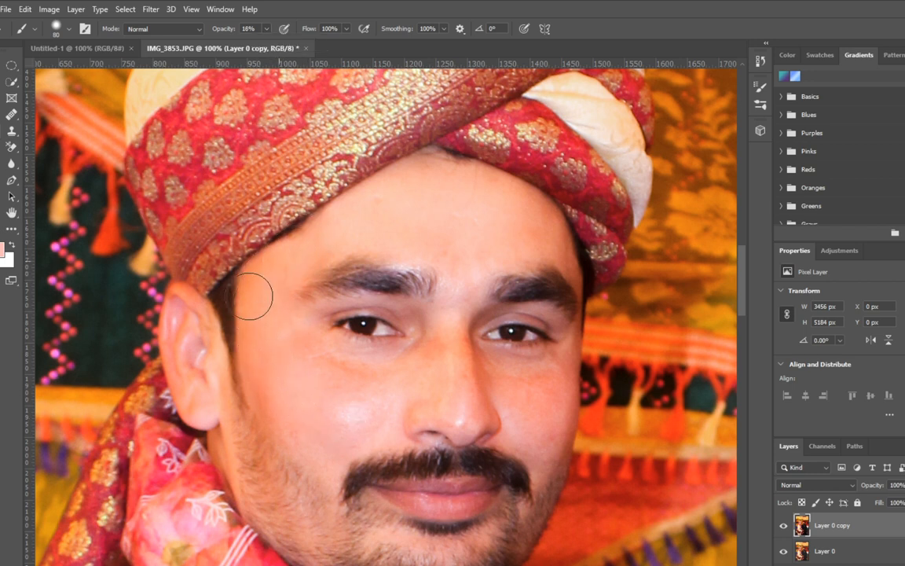
mouse_move(277, 398)
mouse_down()
mouse_move(330, 462)
mouse_move(265, 403)
mouse_move(272, 427)
mouse_move(268, 404)
mouse_move(301, 445)
mouse_move(328, 456)
mouse_move(337, 425)
mouse_move(380, 406)
mouse_move(398, 424)
mouse_move(314, 383)
mouse_move(391, 377)
mouse_move(408, 362)
mouse_move(349, 359)
mouse_move(317, 345)
mouse_move(393, 359)
mouse_move(432, 323)
mouse_move(444, 386)
mouse_move(458, 325)
mouse_move(460, 400)
mouse_move(477, 405)
mouse_move(328, 299)
mouse_up()
key(space)
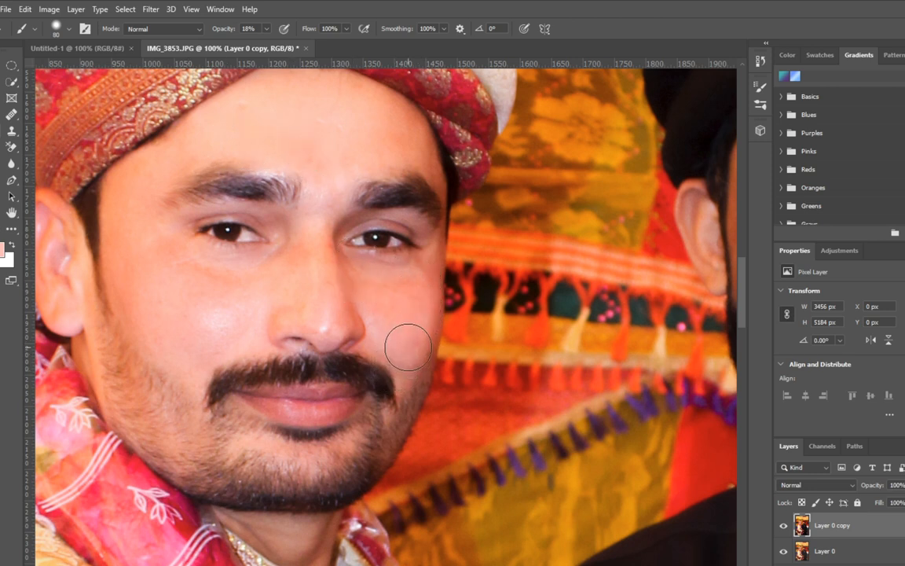
Reduce the brush to 45 px and paint along the far edge of the turbaned man's forehead and the cheek beside his moustache
key(bracketleft)
key(bracketleft)
key(bracketleft)
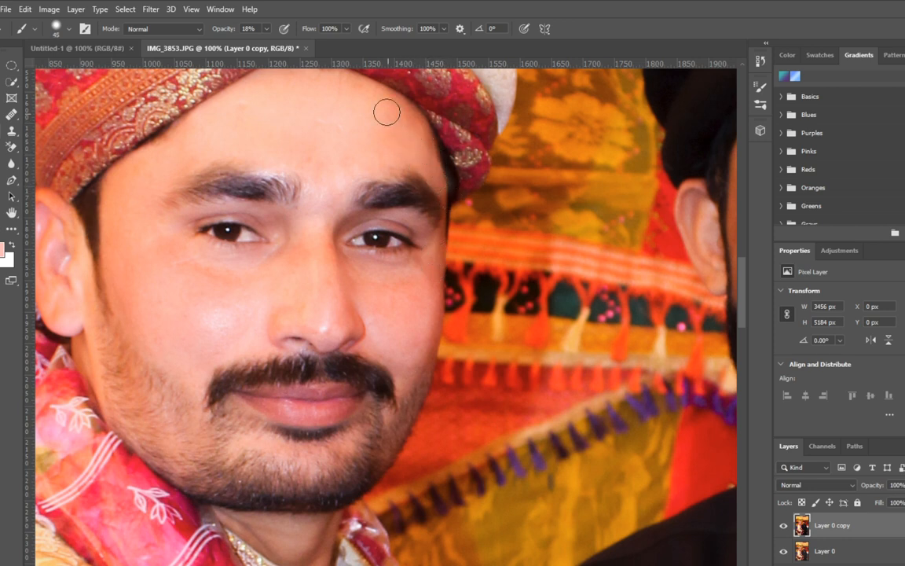
mouse_move(410, 120)
mouse_down()
mouse_move(446, 184)
mouse_move(448, 220)
mouse_up()
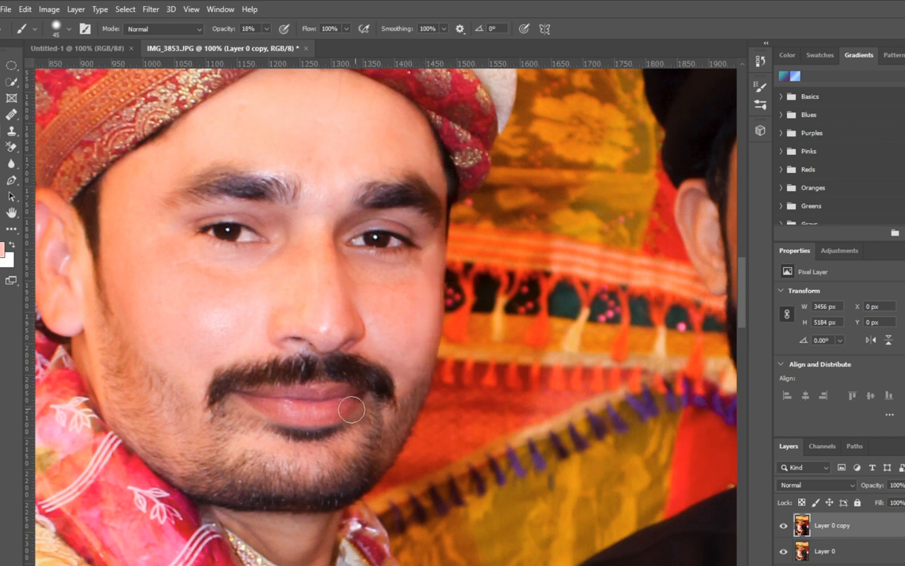
drag(407, 383, 400, 363)
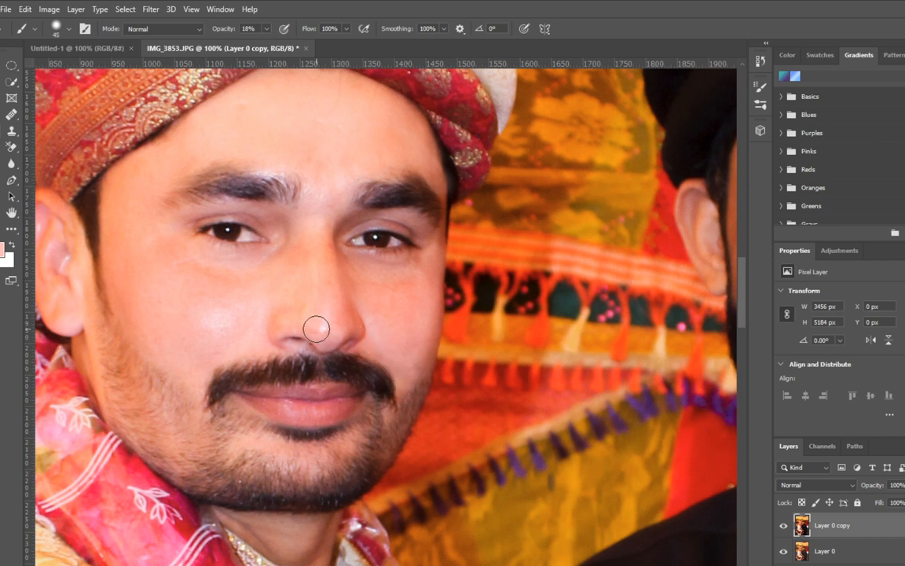
Smooth the skin around the turbaned man's nose bridge, eyes and temple with soft brush strokes, varying the brush between 40 and 60 px
key(])
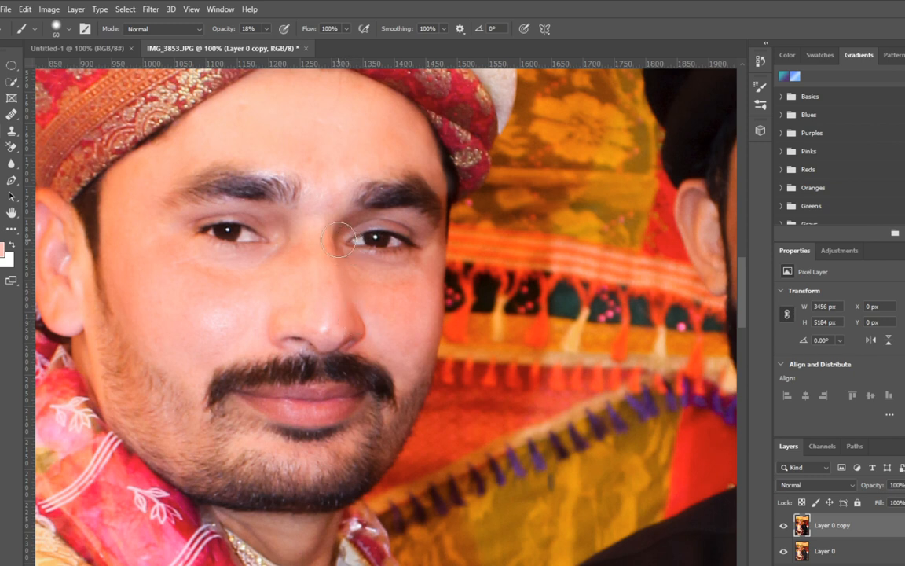
mouse_move(308, 222)
mouse_down()
mouse_move(330, 200)
mouse_move(377, 197)
mouse_move(428, 219)
mouse_move(451, 250)
mouse_move(449, 275)
mouse_up()
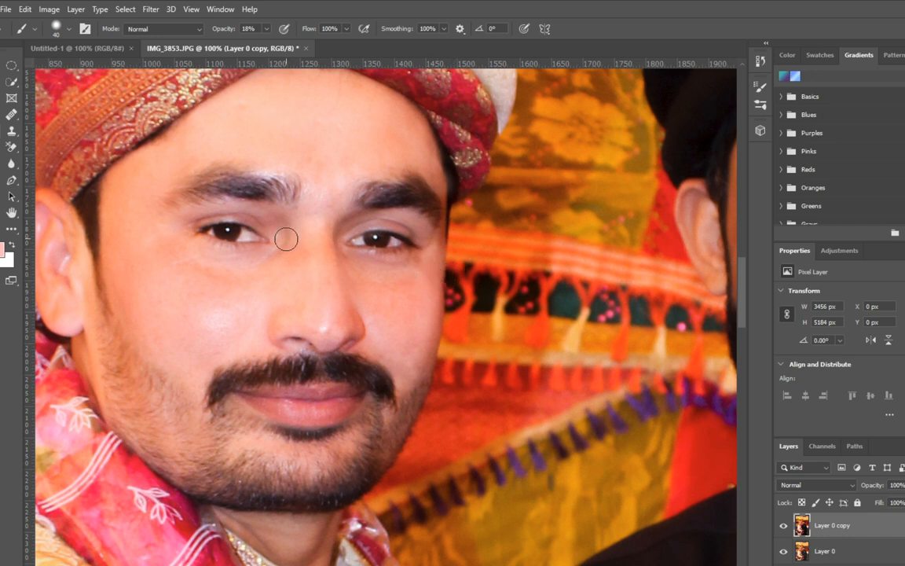
mouse_move(287, 238)
mouse_down()
mouse_move(256, 213)
mouse_move(214, 206)
mouse_move(129, 232)
mouse_up()
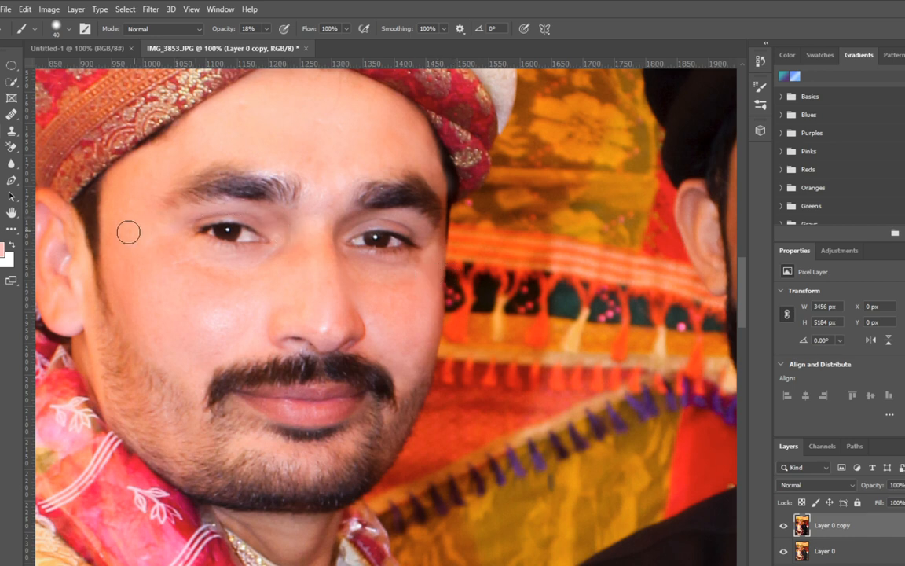
drag(321, 370, 380, 376)
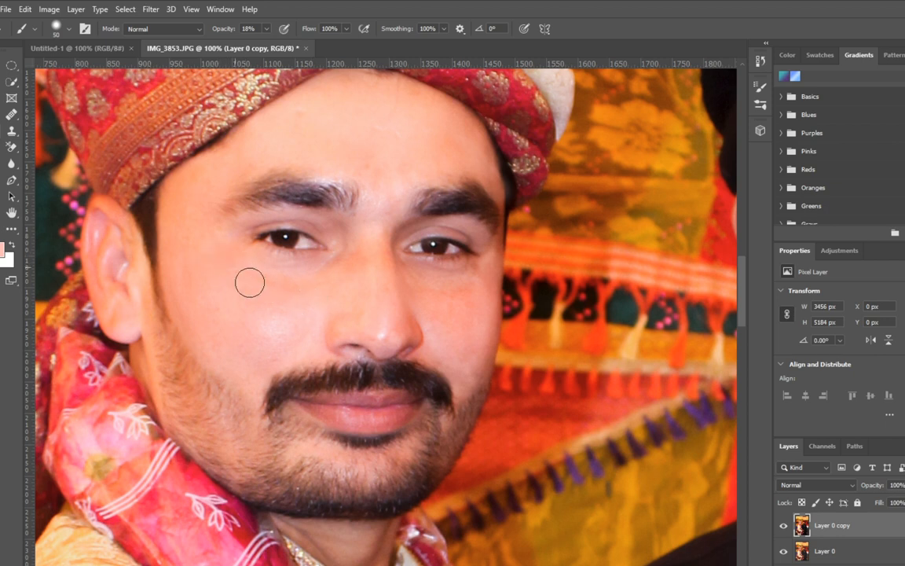
Sample the skin tone on the bearded man's cheek and softly paint his cheeks and nose with a 45 to 50 px brush
key(bracketright)
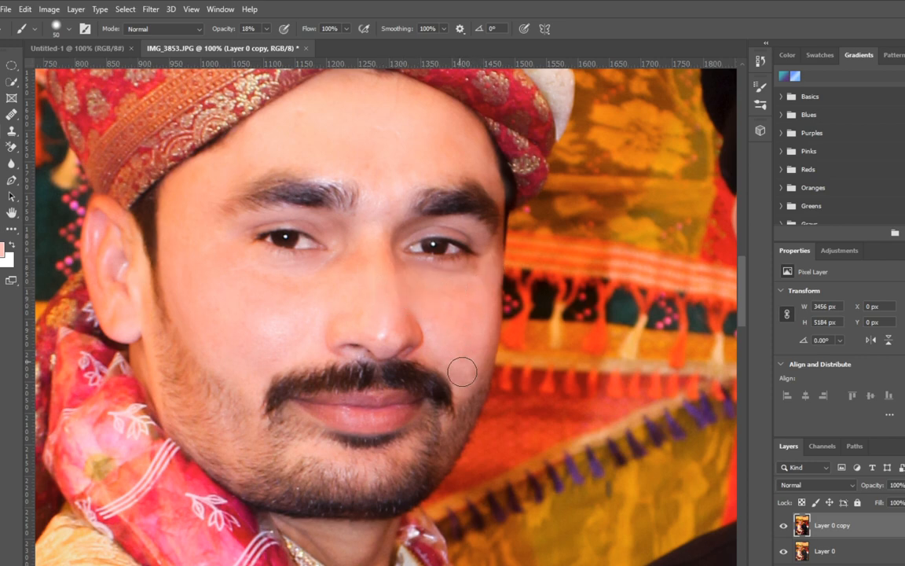
mouse_move(425, 369)
mouse_down()
mouse_move(158, 235)
mouse_move(67, 330)
mouse_move(33, 280)
mouse_move(2, 313)
mouse_up()
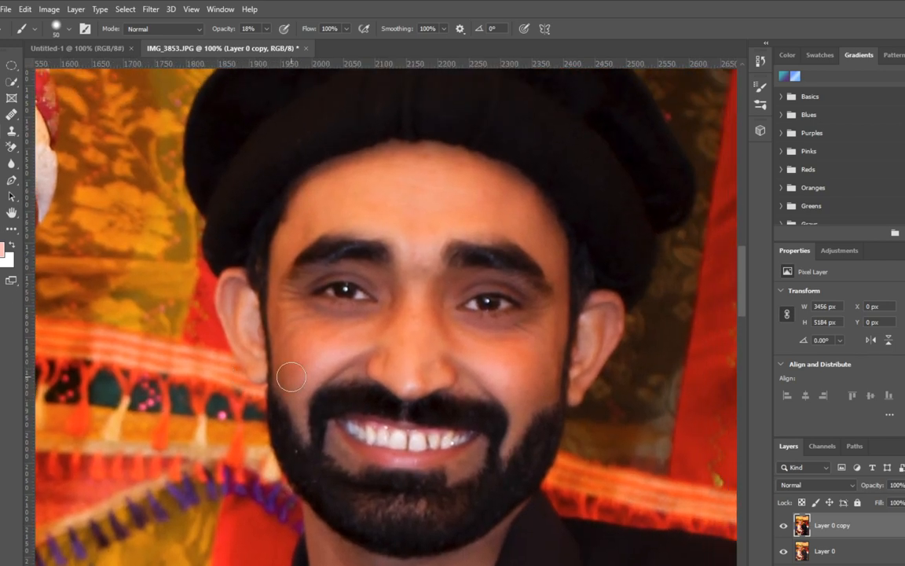
alt+click(318, 352)
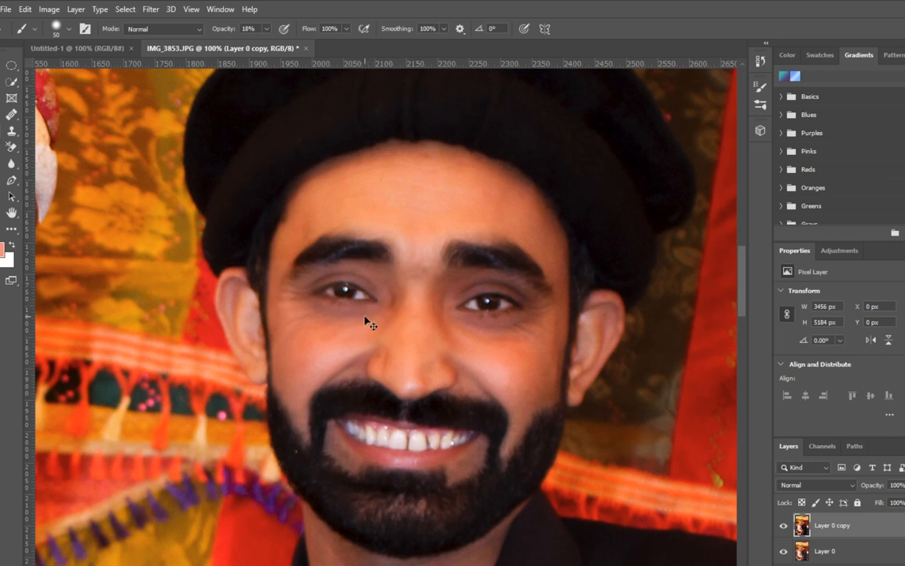
key(ctrl+z)
key([)
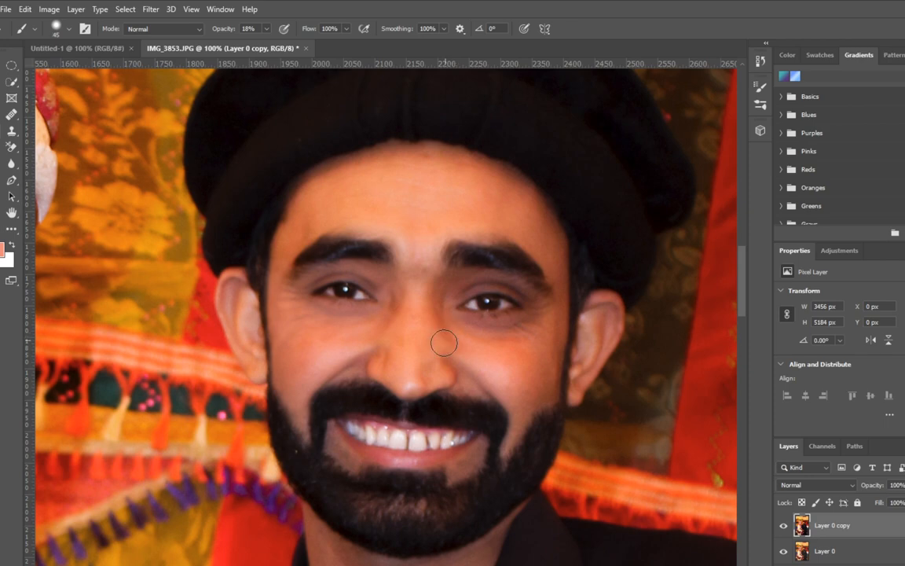
key(bracketright)
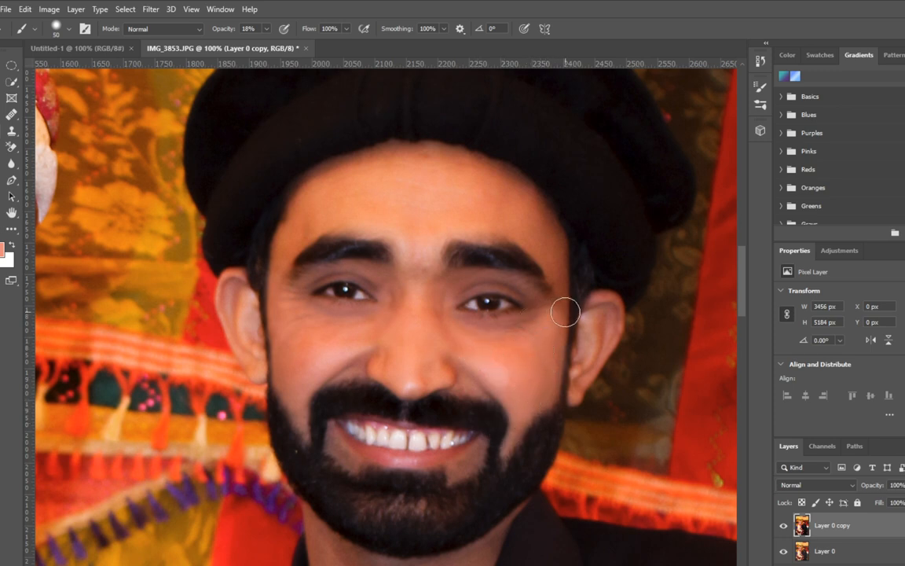
Smooth the bearded man's temples and forehead below the hat edge with soft strokes of the 50 px brush
drag(564, 311, 559, 297)
mouse_move(507, 213)
mouse_down()
mouse_move(474, 186)
mouse_move(503, 185)
mouse_move(529, 200)
mouse_move(561, 254)
mouse_move(568, 299)
mouse_move(518, 229)
mouse_move(398, 223)
mouse_move(503, 199)
mouse_move(489, 172)
mouse_up()
mouse_move(426, 160)
mouse_down()
mouse_move(375, 156)
mouse_move(301, 192)
mouse_move(276, 225)
mouse_move(285, 248)
mouse_up()
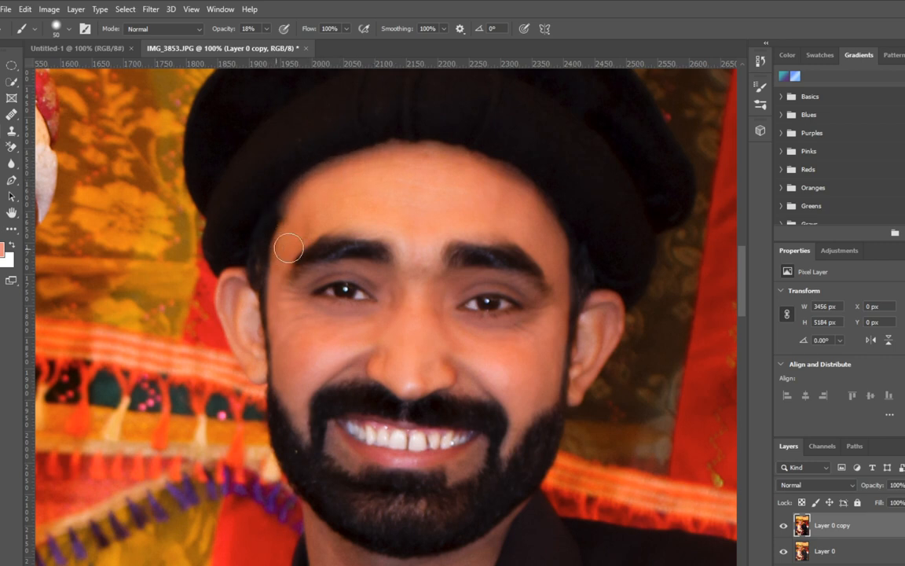
drag(499, 172, 544, 233)
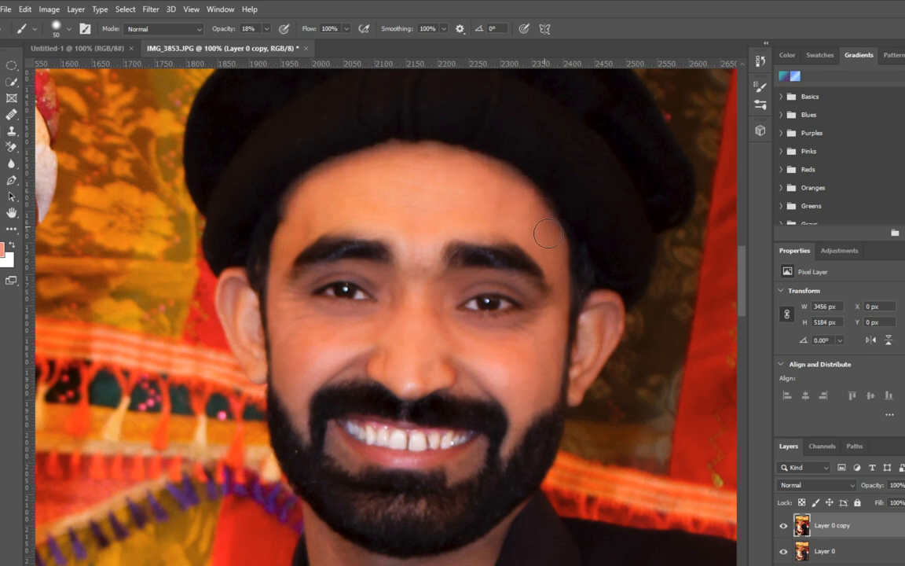
mouse_move(296, 214)
mouse_down()
mouse_move(267, 291)
mouse_move(311, 213)
mouse_move(303, 193)
mouse_move(293, 224)
mouse_move(271, 236)
mouse_move(279, 301)
mouse_move(274, 283)
mouse_move(296, 236)
mouse_up()
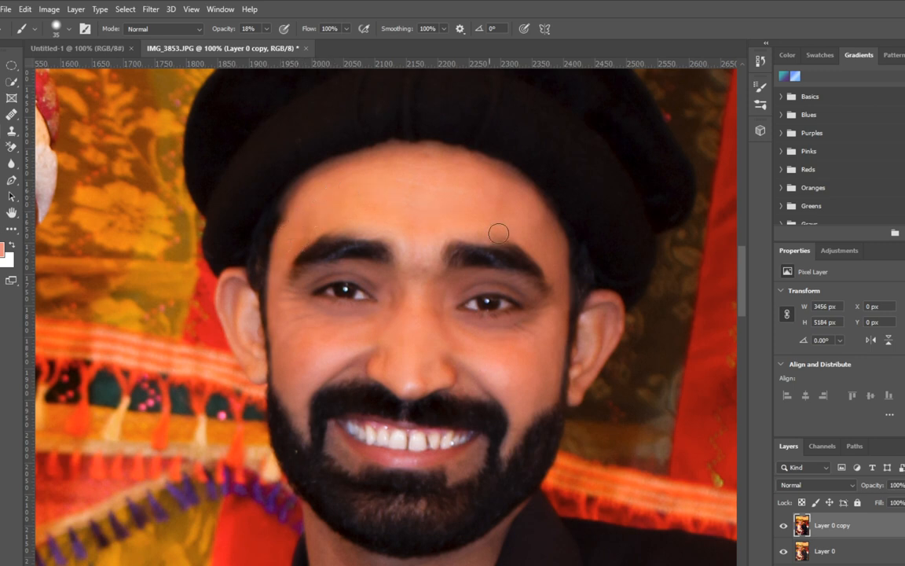
Enlarge the brush to 45 px and softly paint skin tone over both of the bearded man's ears
key(bracketright)
key(bracketright)
click(610, 307)
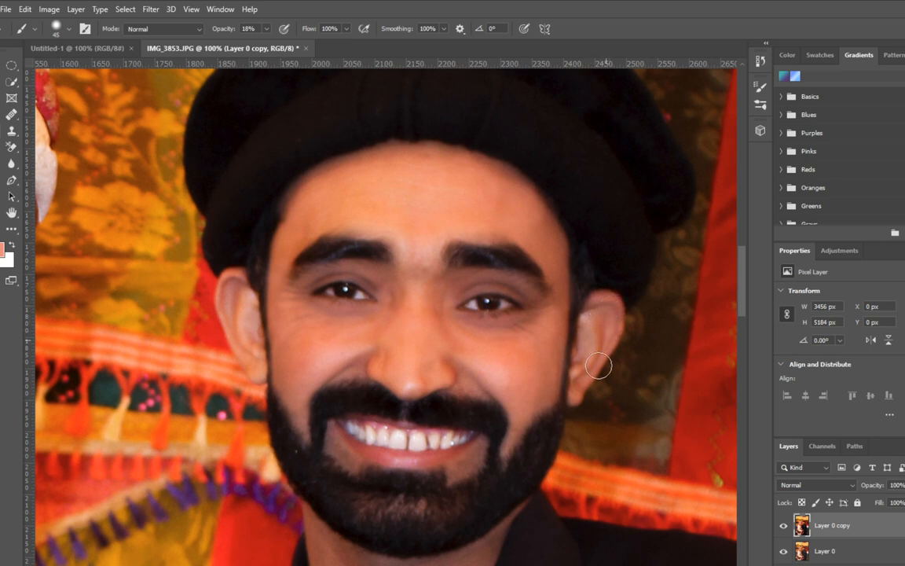
mouse_move(574, 383)
mouse_down()
mouse_move(585, 375)
mouse_move(583, 391)
mouse_up()
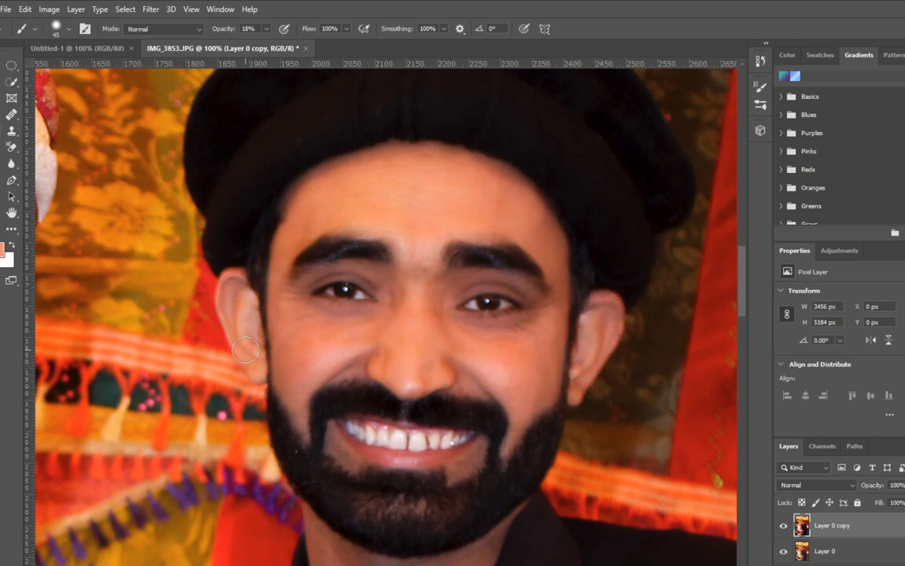
mouse_move(507, 400)
mouse_down()
mouse_move(452, 353)
mouse_move(479, 386)
mouse_up()
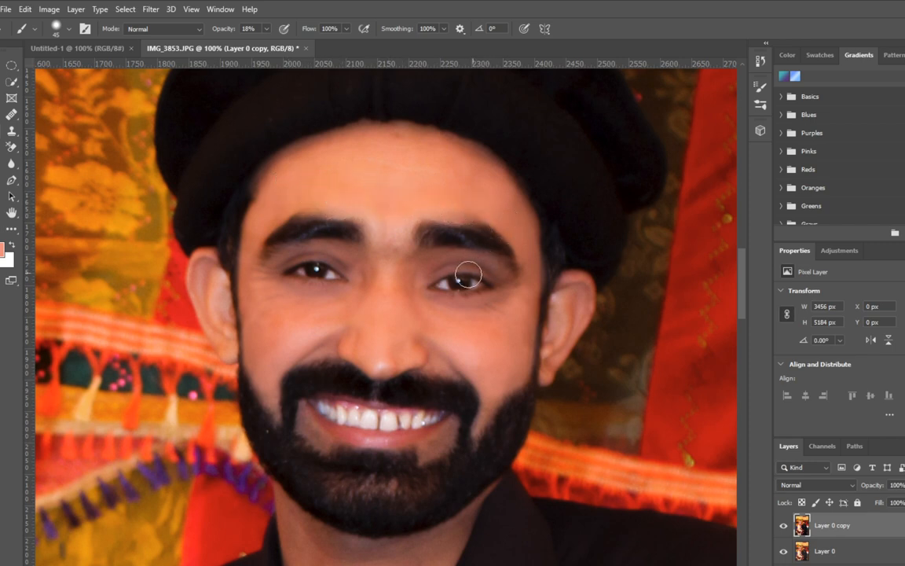
Add a Levels adjustment layer above the retouched portrait with the shadow input at 12 and the midtones at 1.33
key(ctrl+minus)
key(ctrl+minus)
key(ctrl+minus)
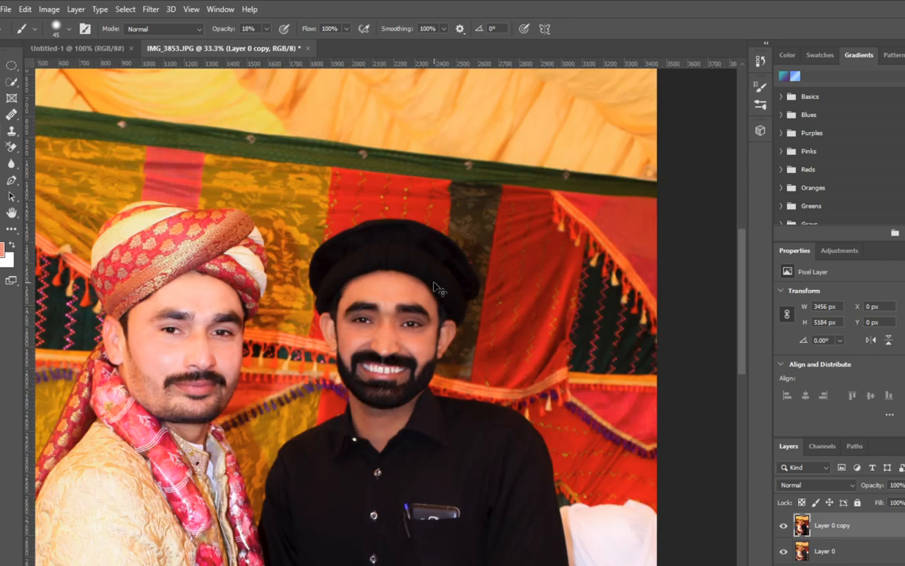
drag(301, 407, 368, 353)
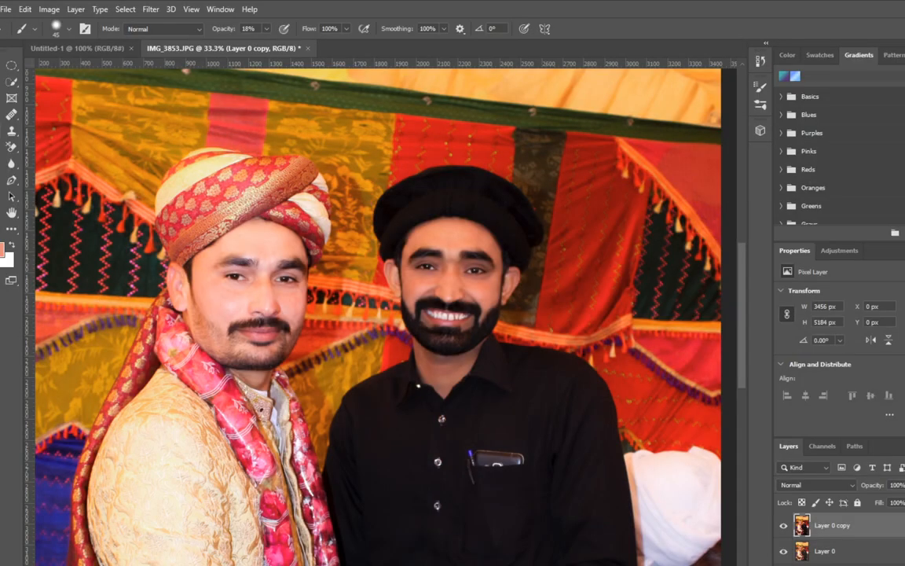
click(885, 564)
click(896, 458)
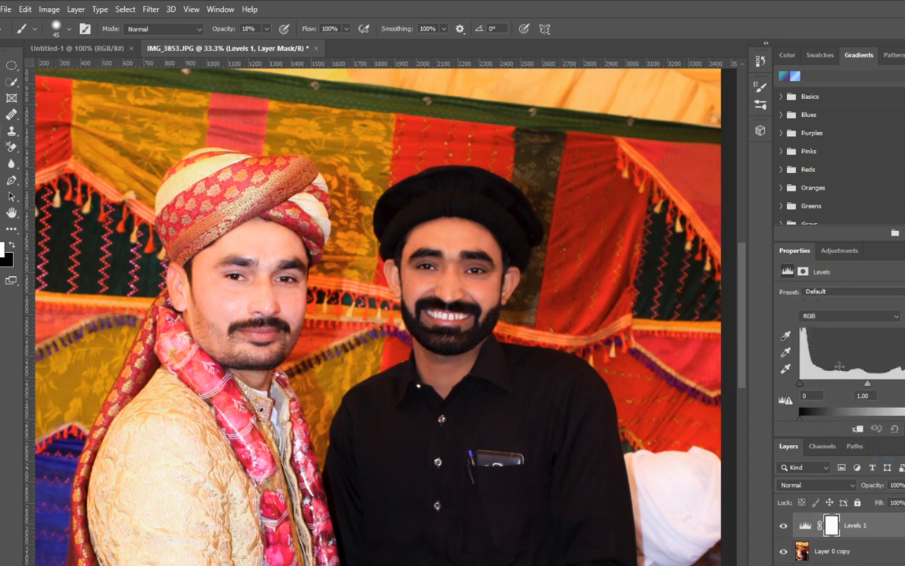
drag(801, 385, 808, 385)
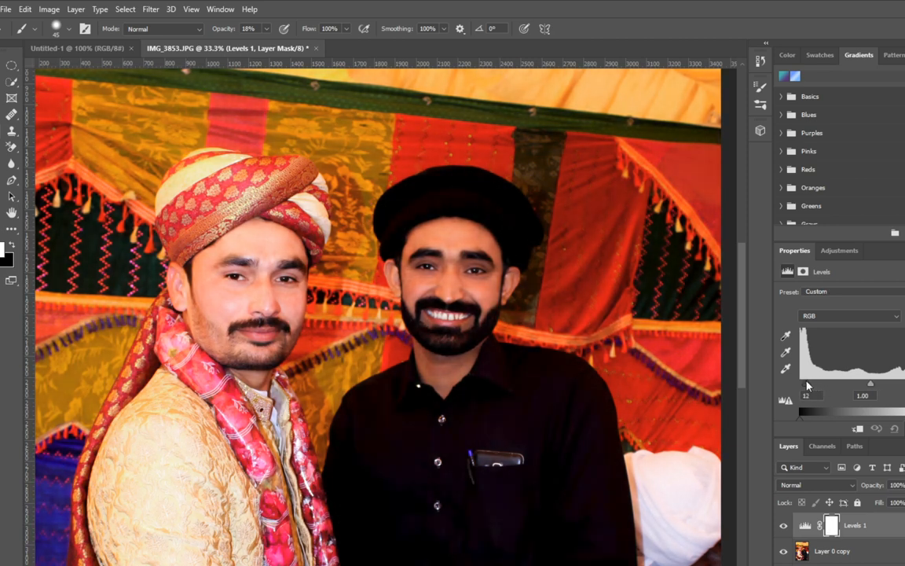
drag(871, 384, 864, 384)
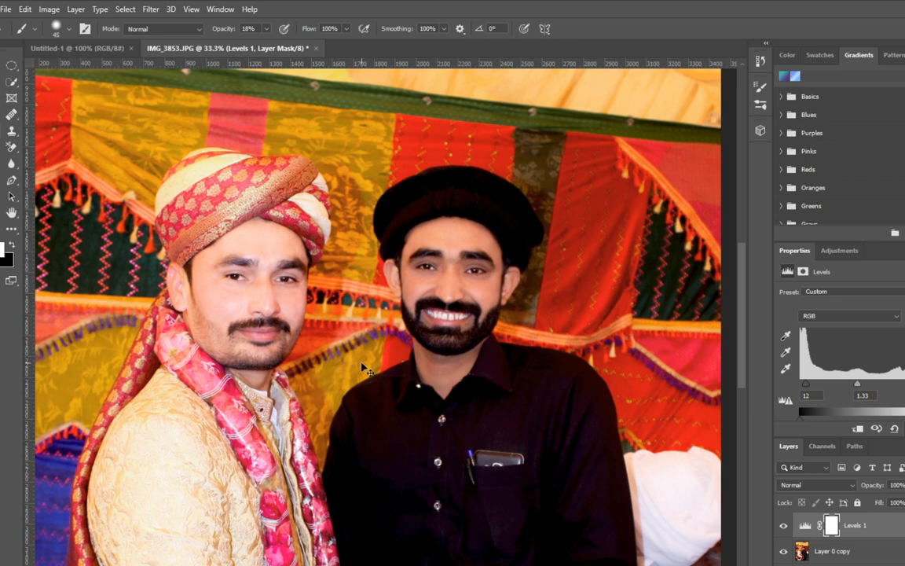
Try to darken the midtones with Curves on the Levels layer mask, using input 147 and output 88
key(ctrl+m)
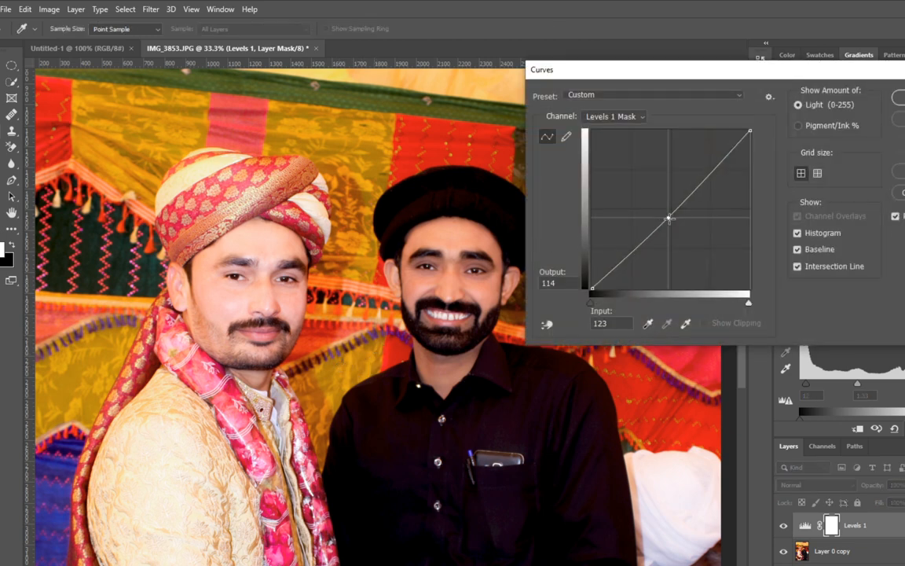
drag(667, 217, 685, 233)
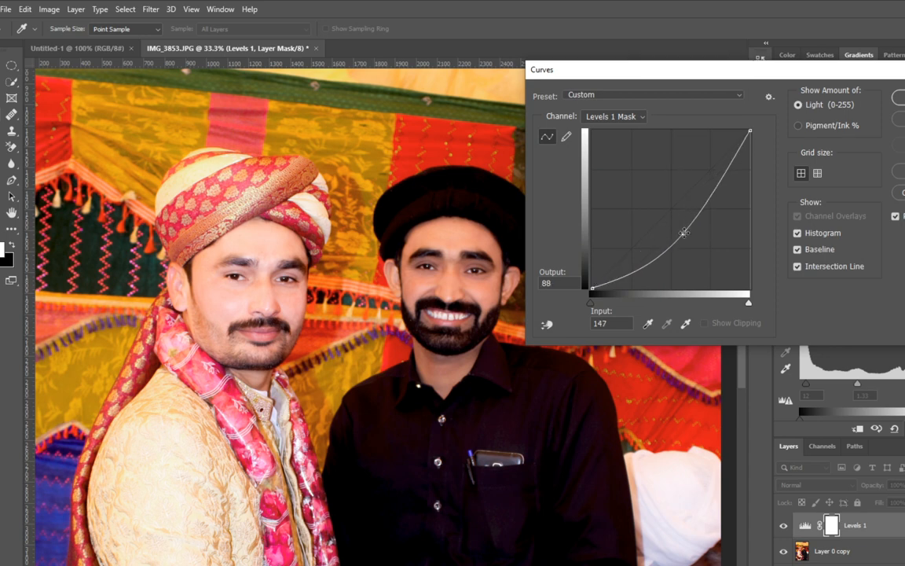
key(Return)
key(b)
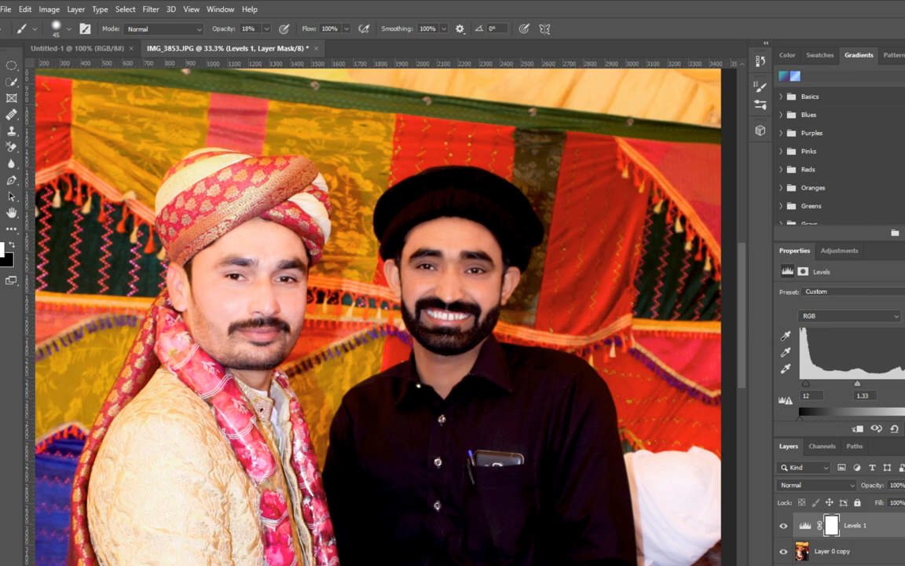
Add a Vibrance adjustment layer above the Levels layer and slightly raise both its vibrance and saturation
click(887, 563)
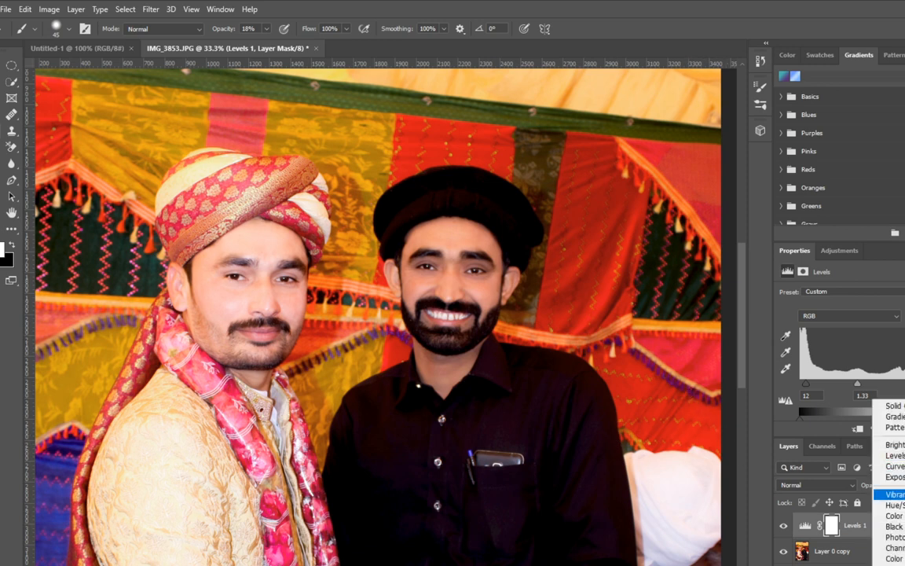
click(888, 493)
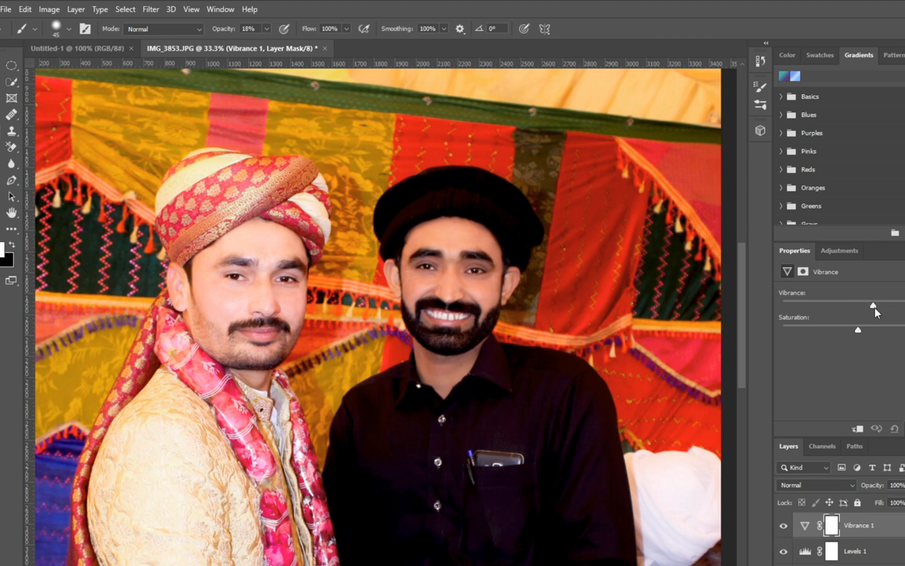
drag(859, 328, 871, 333)
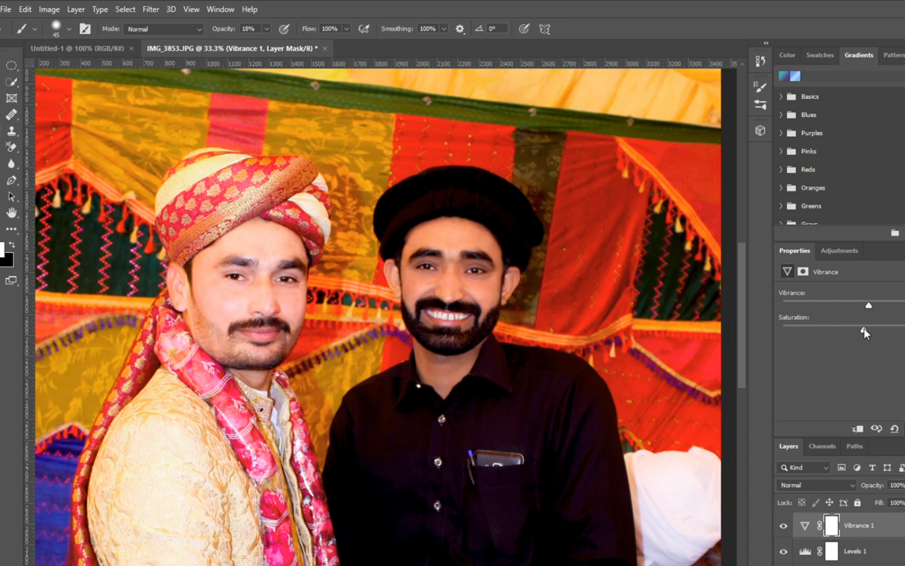
key(ctrl+minus)
key(ctrl+minus)
key(ctrl+minus)
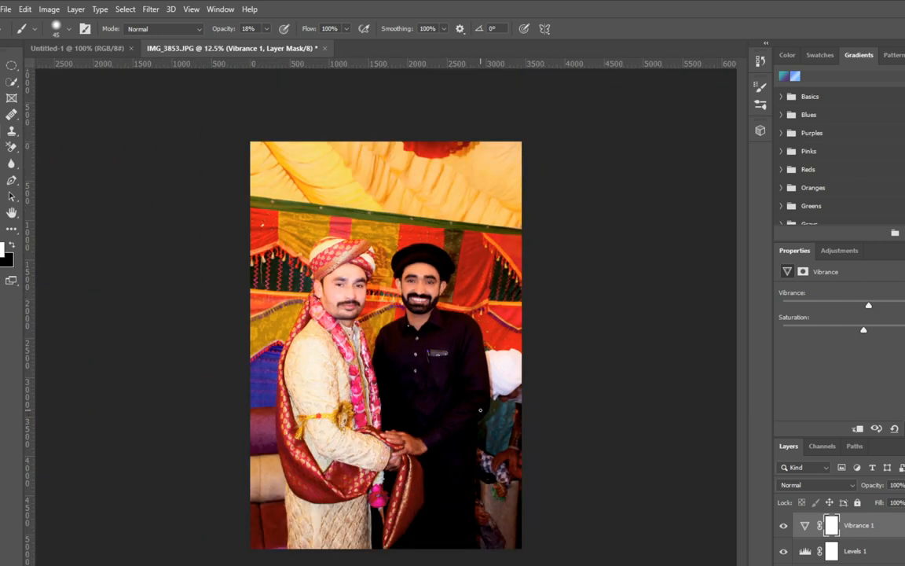
key(ctrl+plus)
key(ctrl+plus)
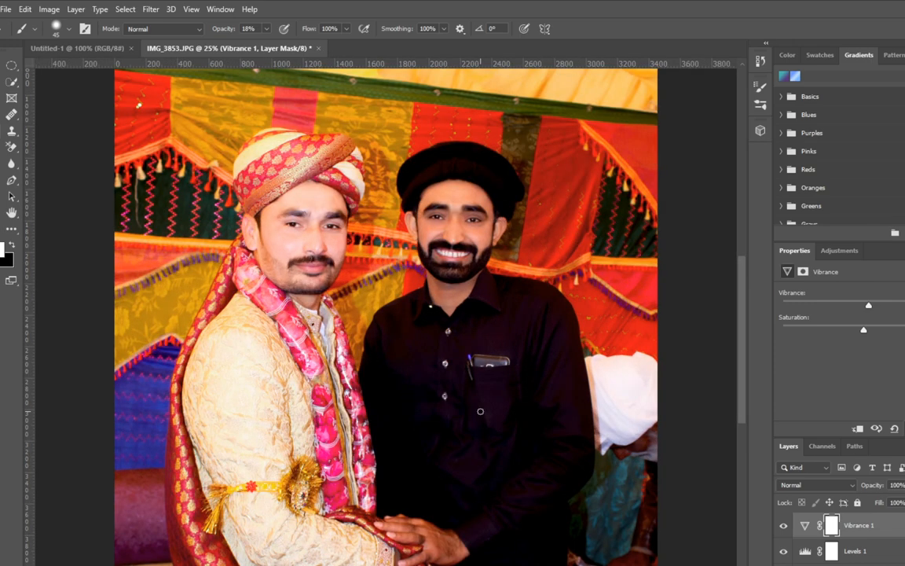